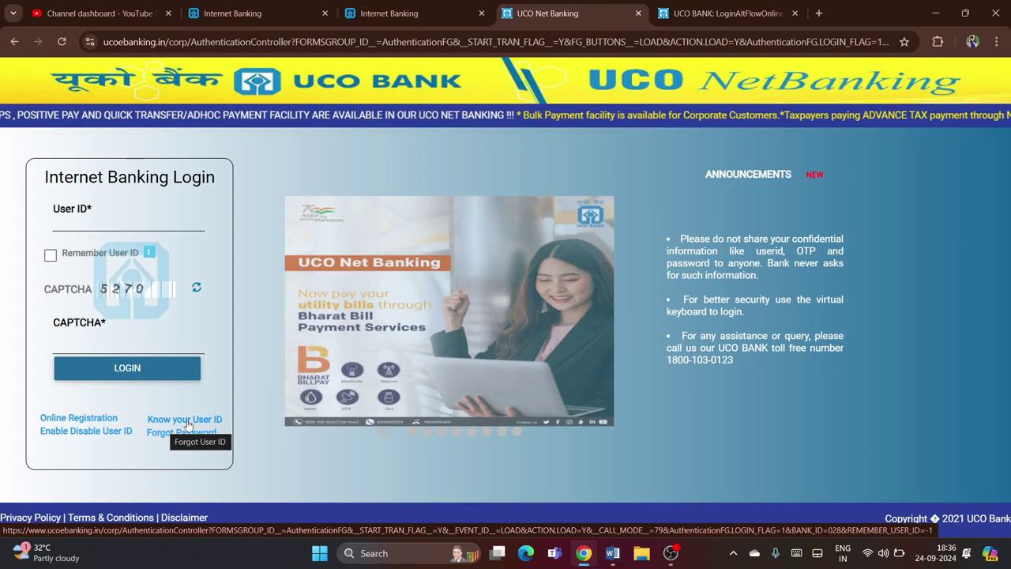
Choose Know your User ID and continue with Debit Card verification
{"action": "left_click", "coordinate": [188, 424]}
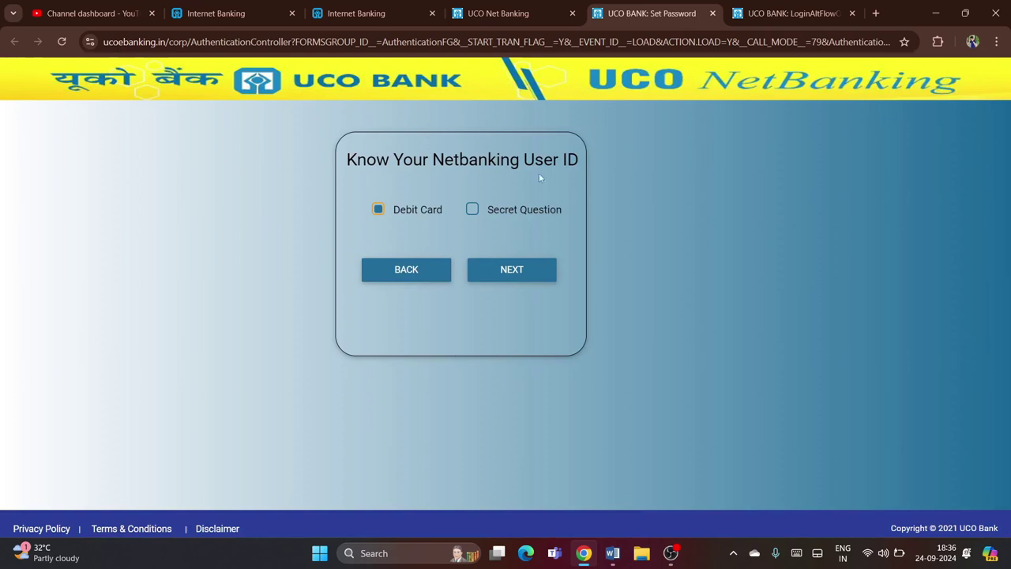
{"action": "left_click_drag", "start_coordinate": [581, 160], "coordinate": [356, 162]}
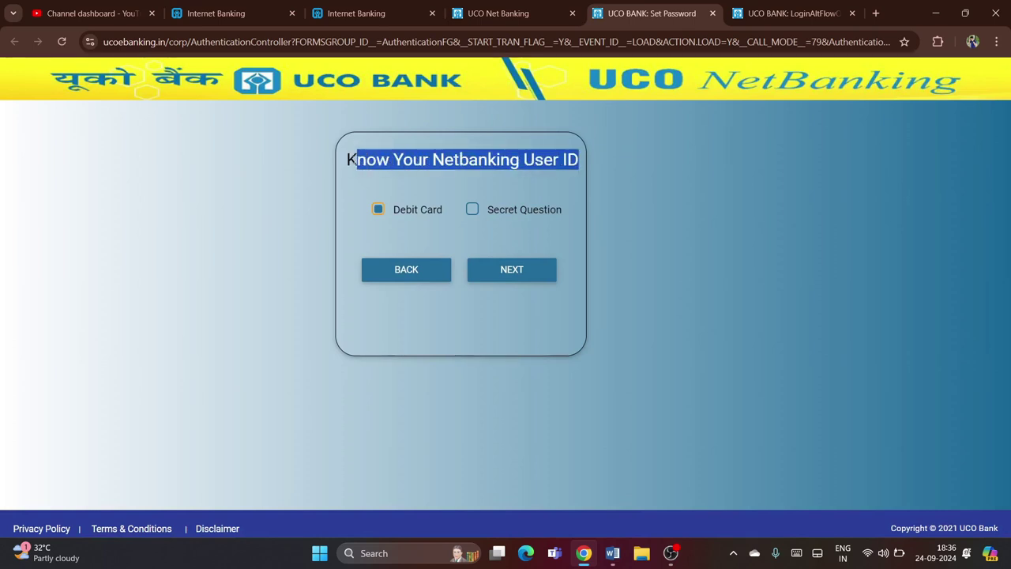
{"action": "left_click", "coordinate": [407, 161]}
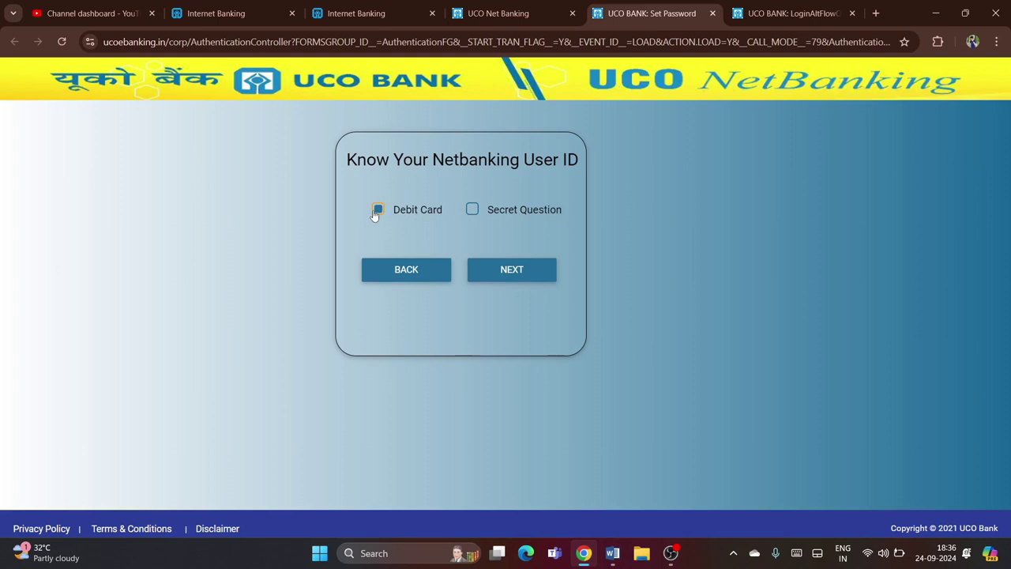
{"action": "left_click", "coordinate": [511, 269]}
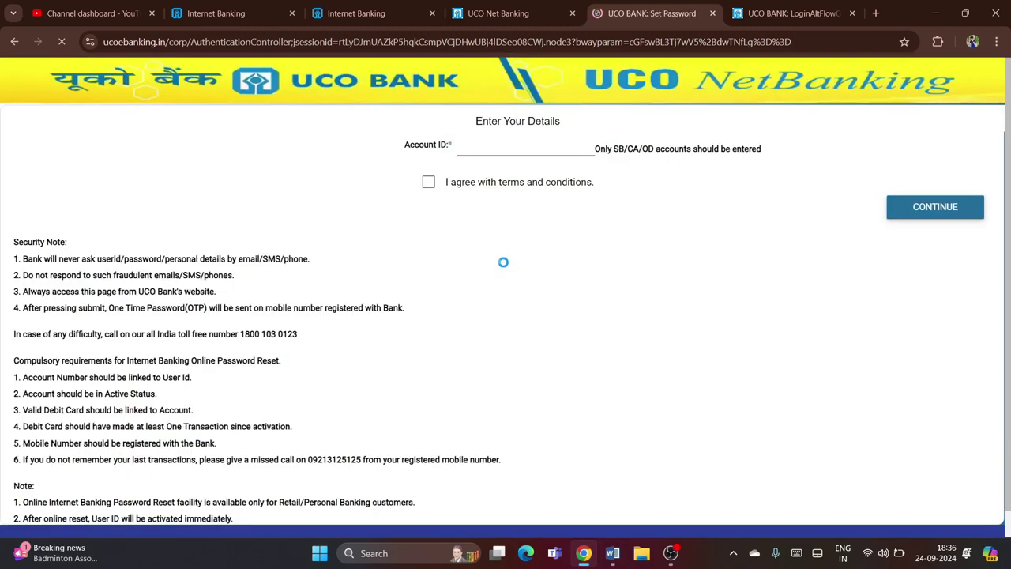
Agree to the terms and conditions and submit the account details to receive an OTP
{"action": "left_click", "coordinate": [475, 152]}
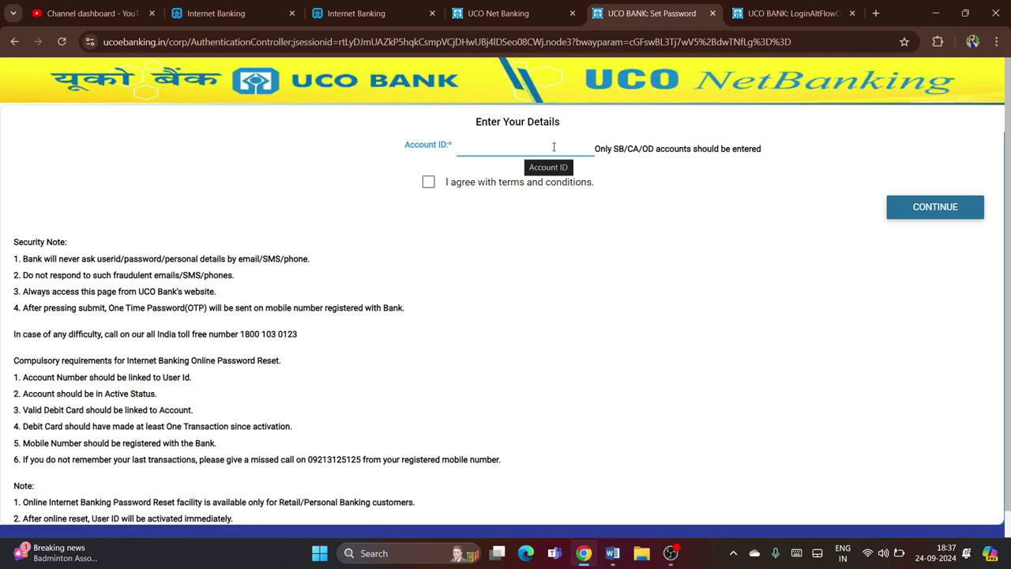
{"action": "left_click", "coordinate": [428, 182]}
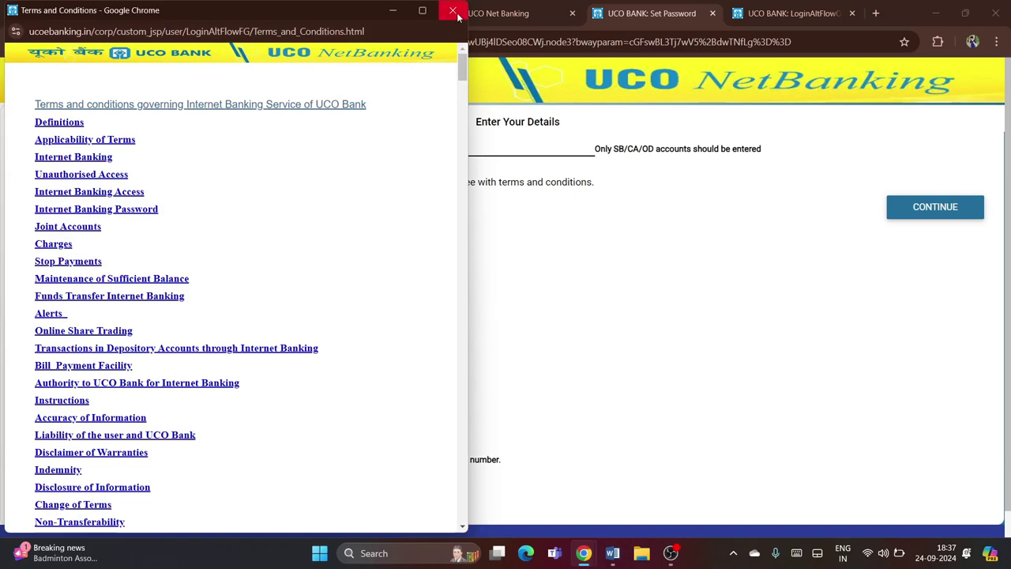
{"action": "left_click", "coordinate": [452, 10]}
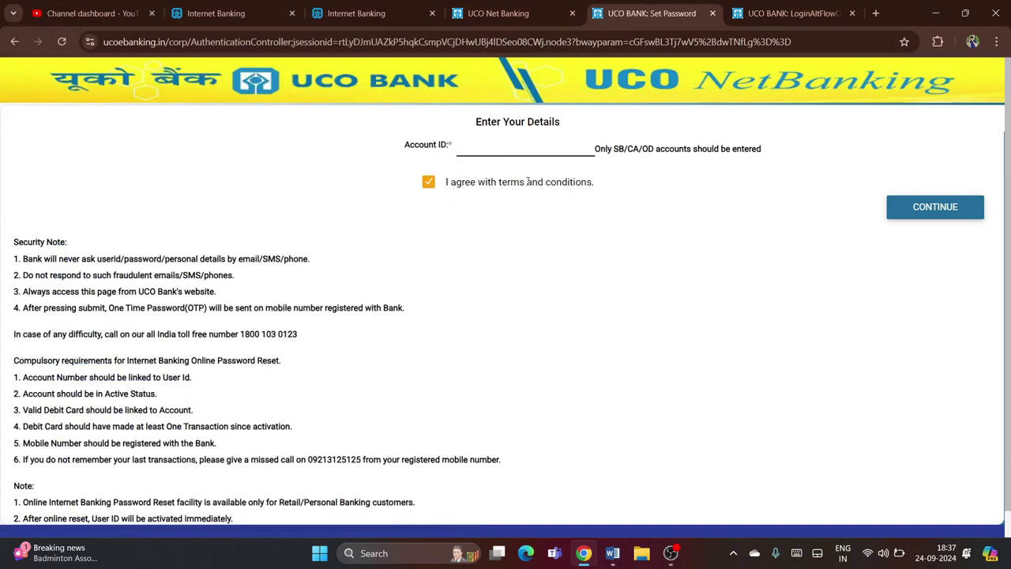
{"action": "left_click", "coordinate": [954, 206]}
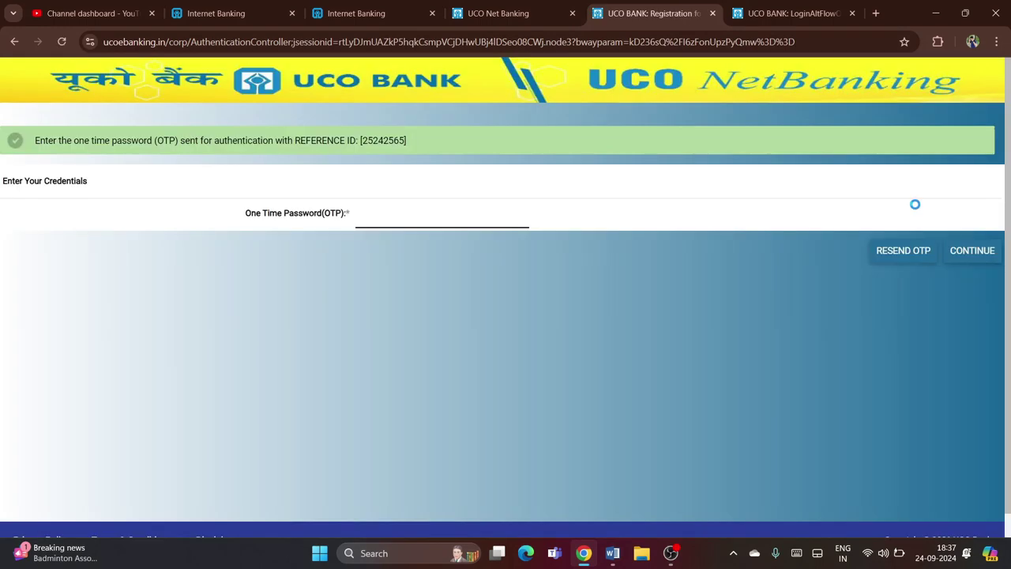
Enter the one-time password on the virtual keyboard and submit it
{"action": "left_click", "coordinate": [423, 211]}
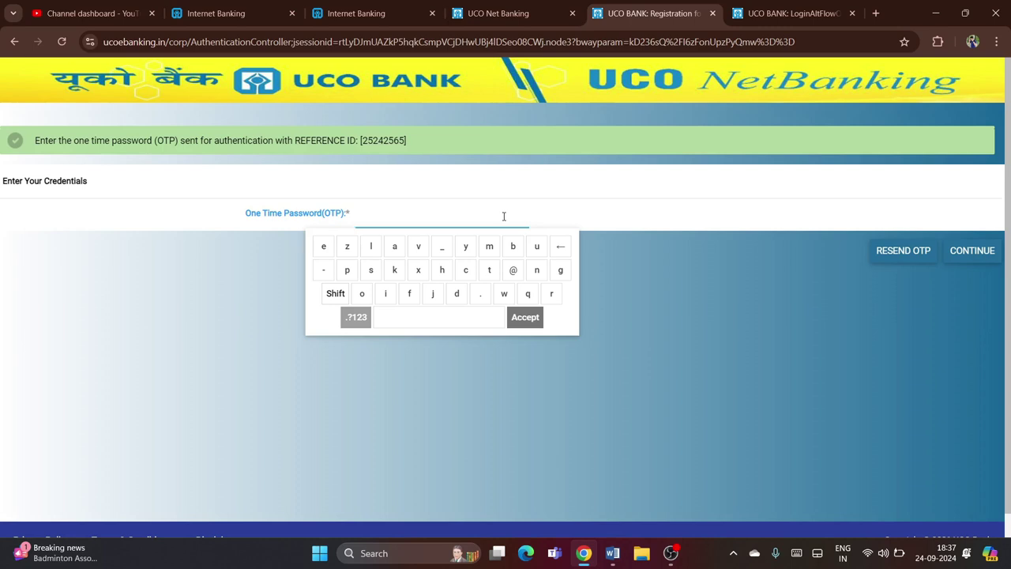
{"action": "type", "text": "111111"}
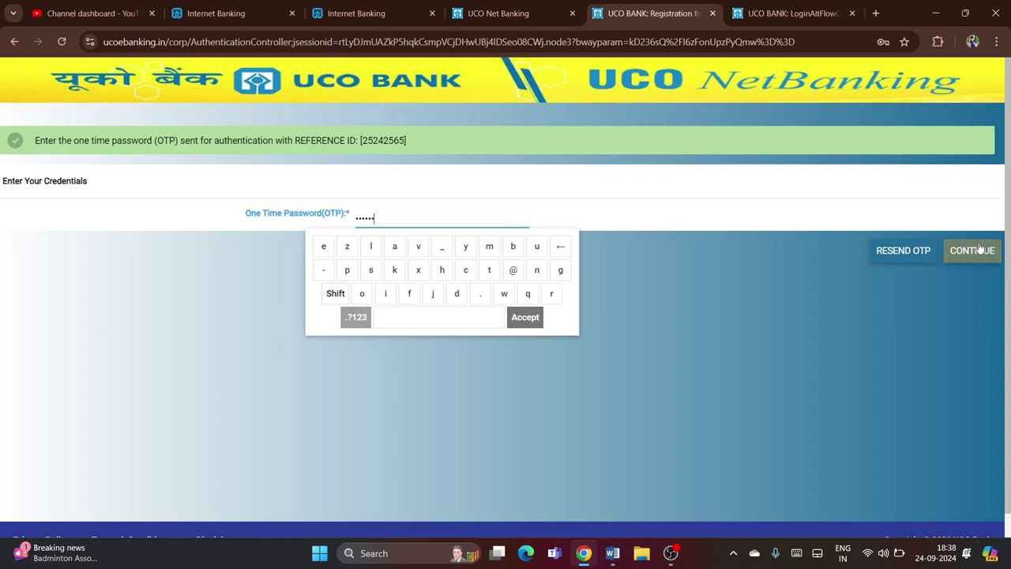
{"action": "left_click", "coordinate": [983, 258]}
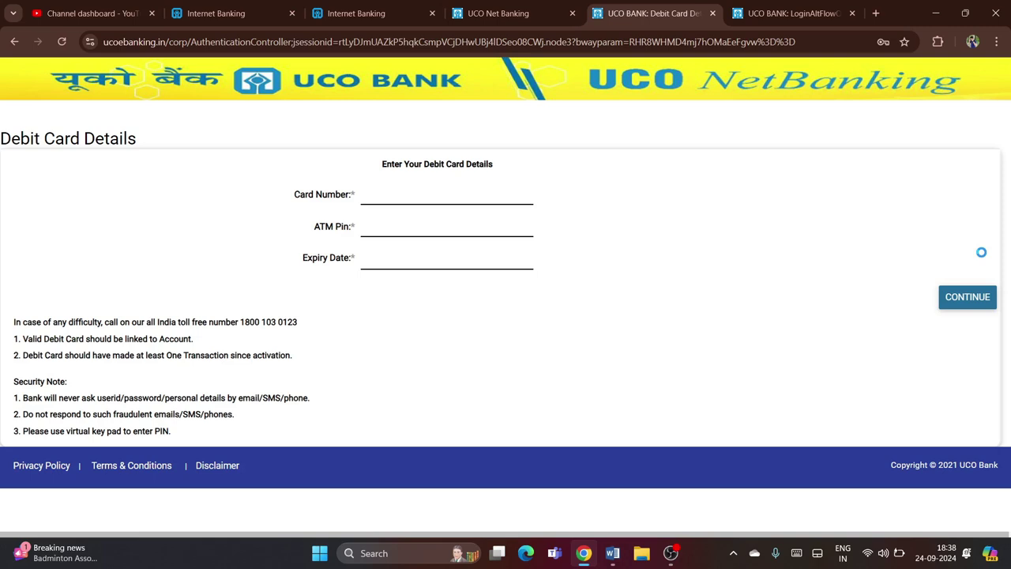
Fill in the debit card number, ATM PIN and expiry date, then submit them
{"action": "left_click", "coordinate": [459, 192]}
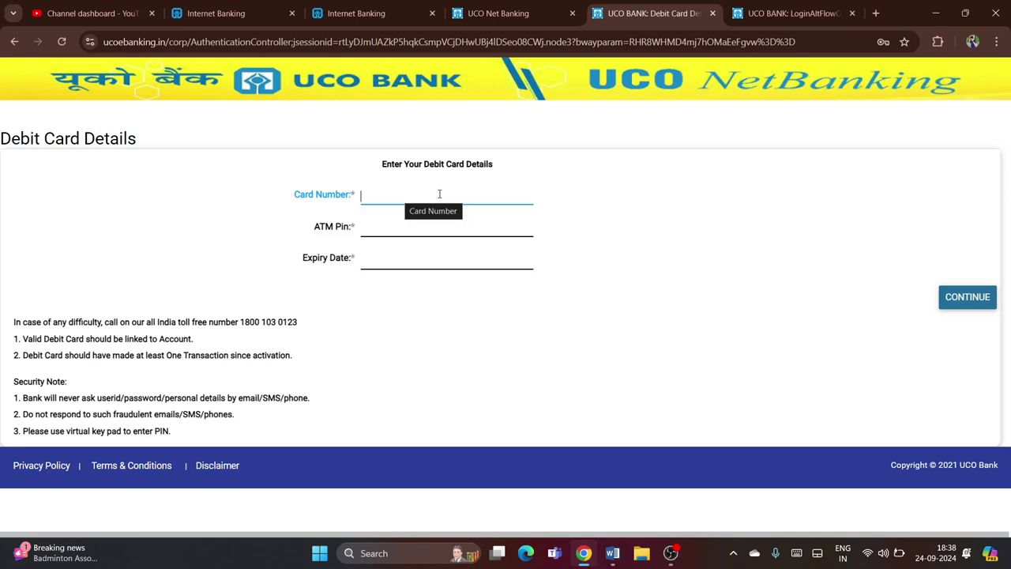
{"action": "left_click", "coordinate": [399, 227]}
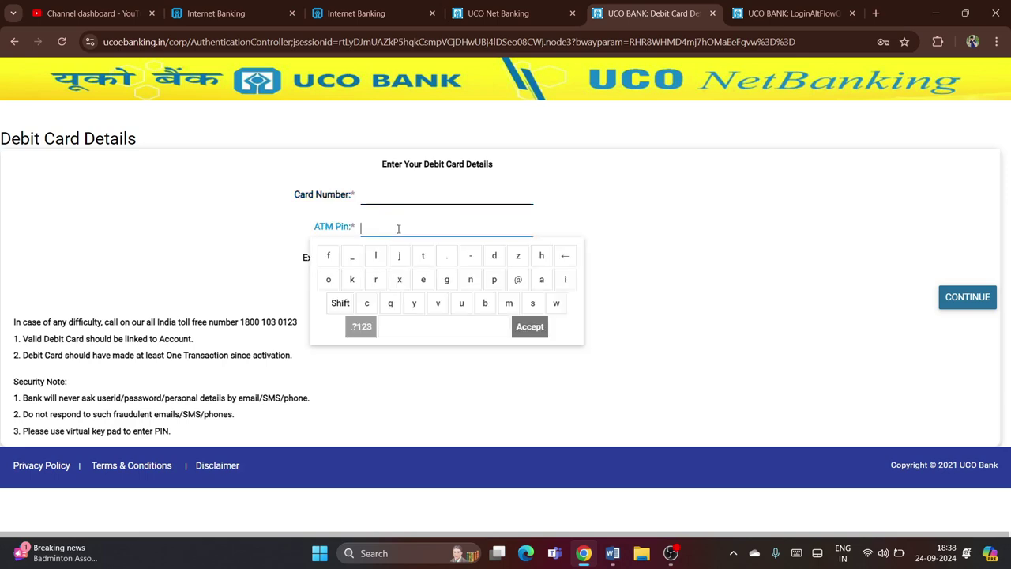
{"action": "left_click", "coordinate": [588, 215]}
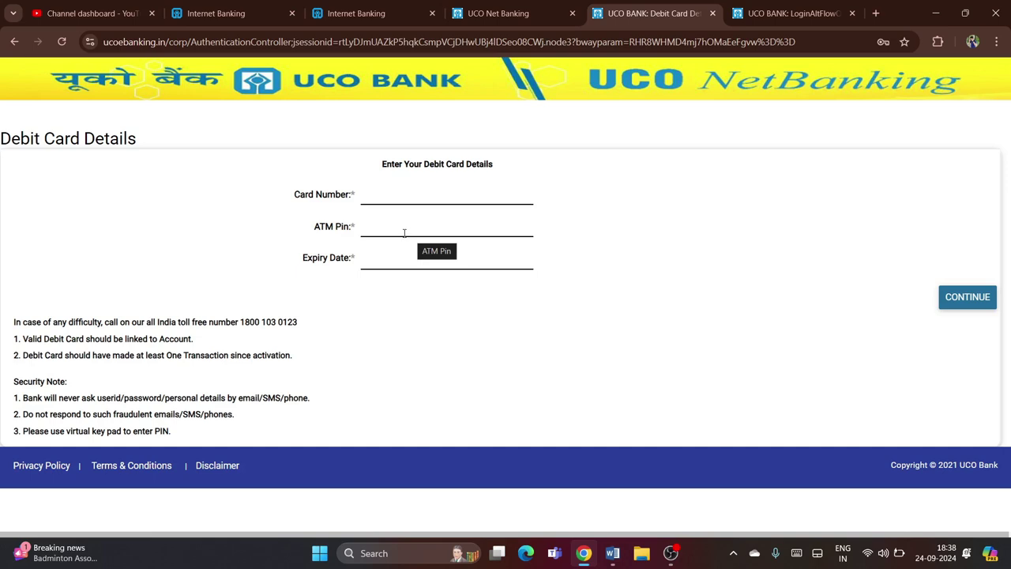
{"action": "left_click", "coordinate": [400, 259]}
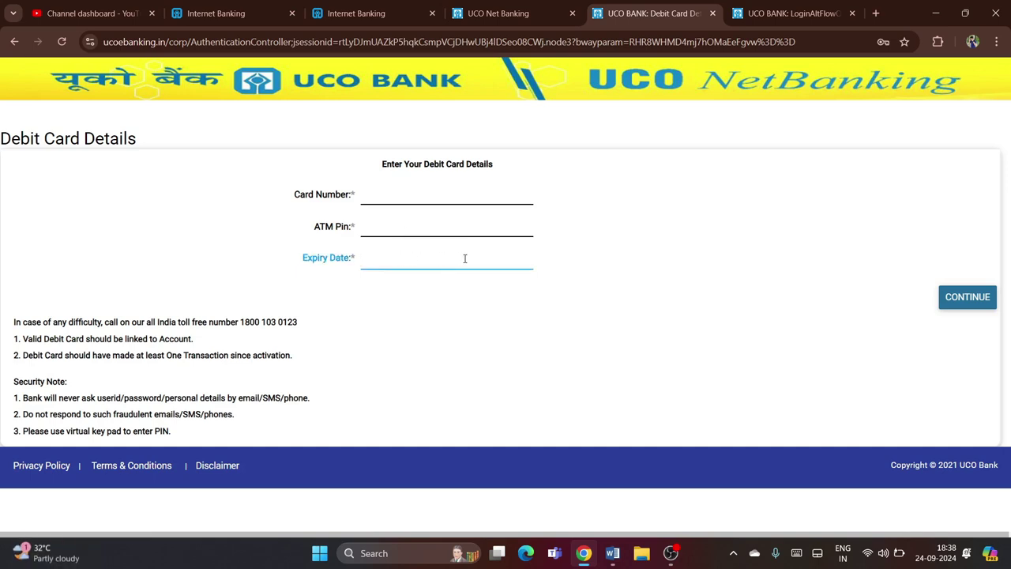
{"action": "left_click", "coordinate": [973, 298]}
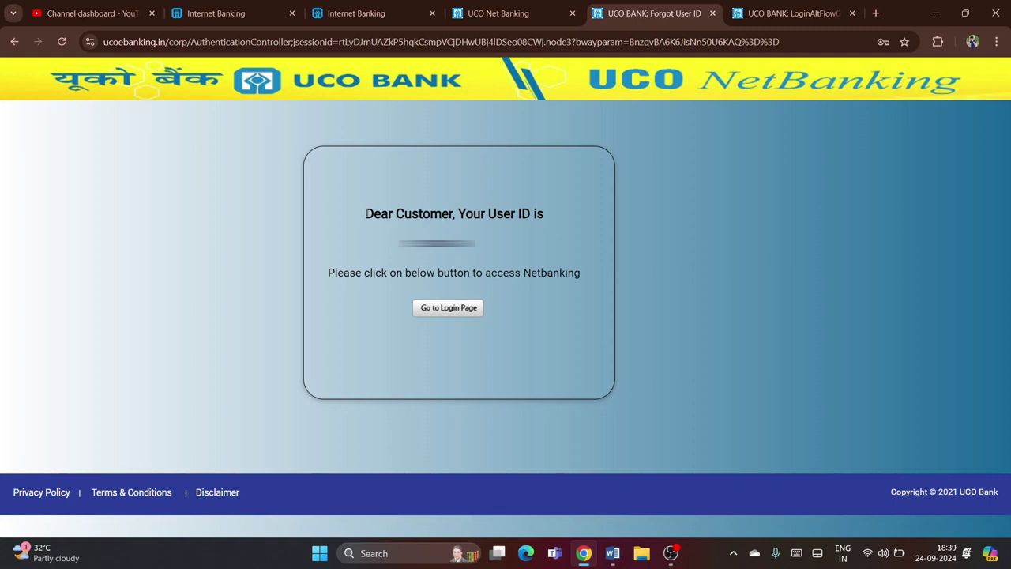
Point out the recovered user ID heading, then return to the Internet Banking Login page
{"action": "left_click_drag", "start_coordinate": [365, 214], "coordinate": [485, 214]}
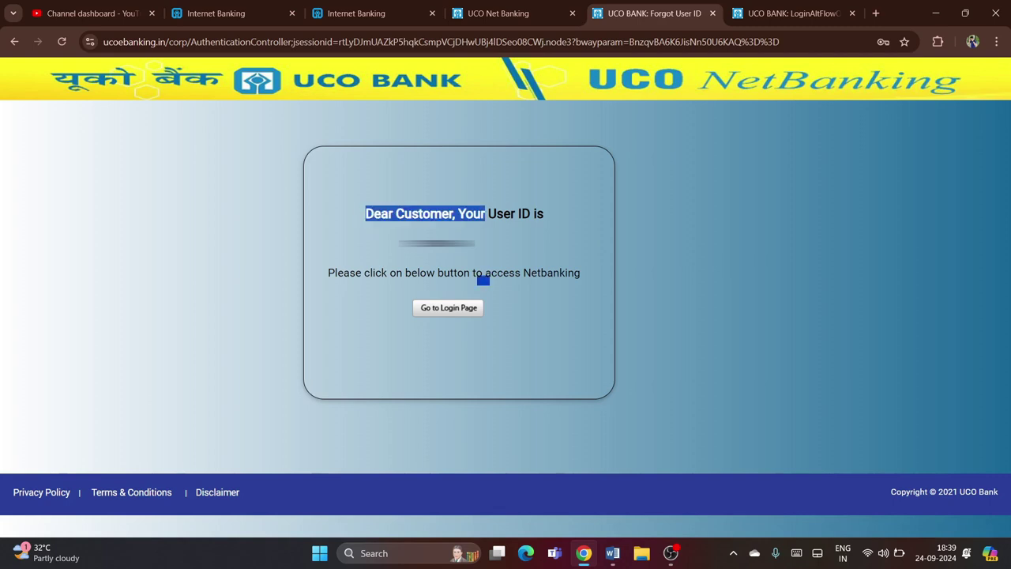
{"action": "left_click", "coordinate": [550, 214]}
{"action": "left_click_drag", "start_coordinate": [550, 214], "coordinate": [365, 214]}
{"action": "left_click", "coordinate": [471, 252]}
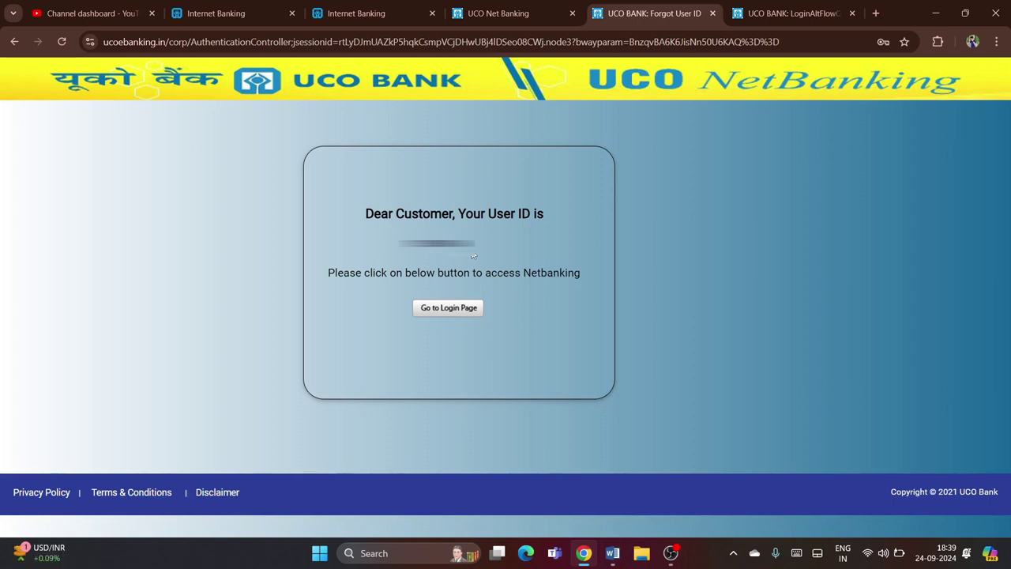
{"action": "left_click", "coordinate": [448, 307]}
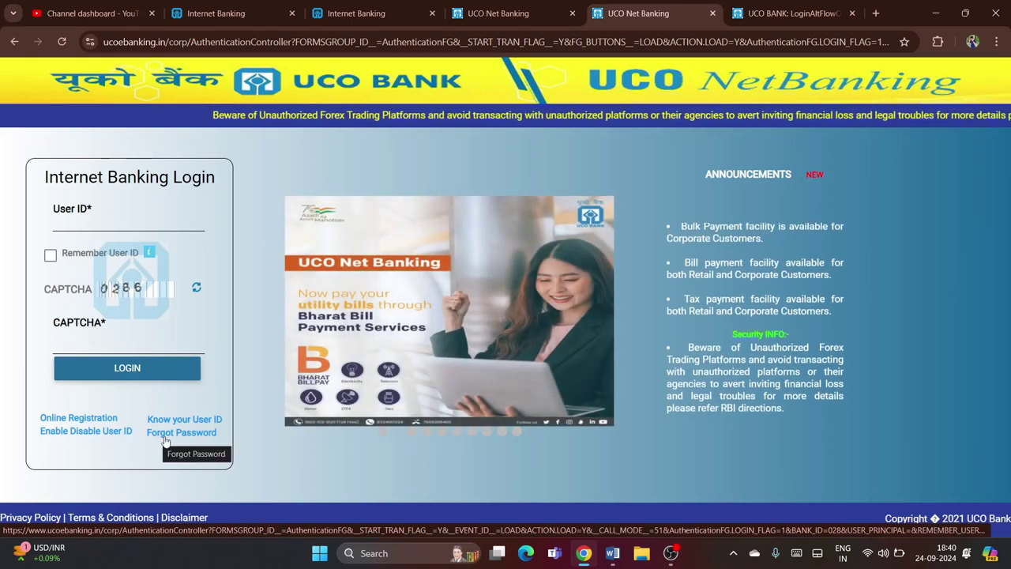
Start Forgot Password and continue with Debit Card verification on Set Password
{"action": "left_click", "coordinate": [163, 434]}
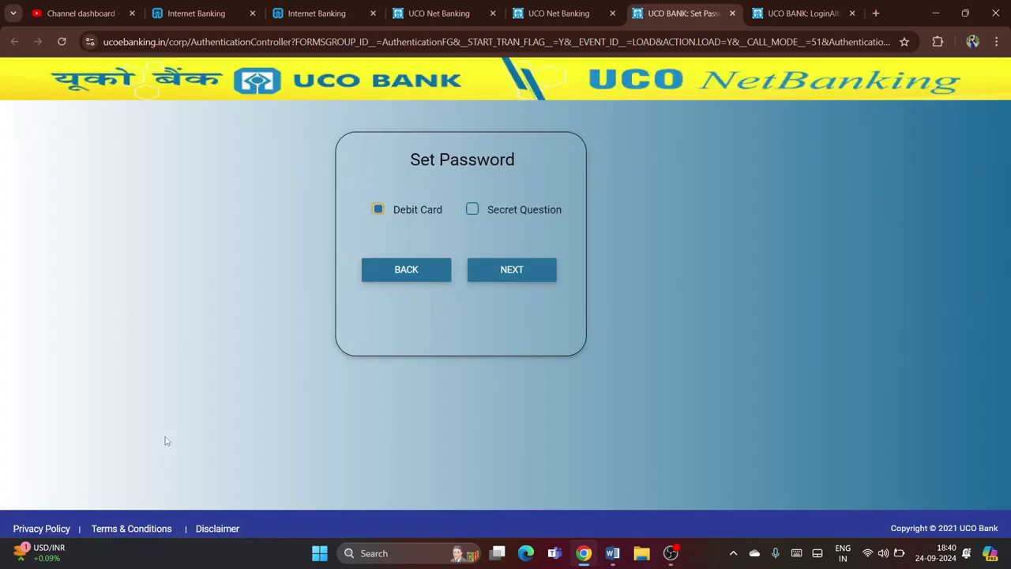
{"action": "left_click_drag", "start_coordinate": [517, 176], "coordinate": [409, 189]}
{"action": "left_click", "coordinate": [407, 226]}
{"action": "left_click", "coordinate": [514, 269]}
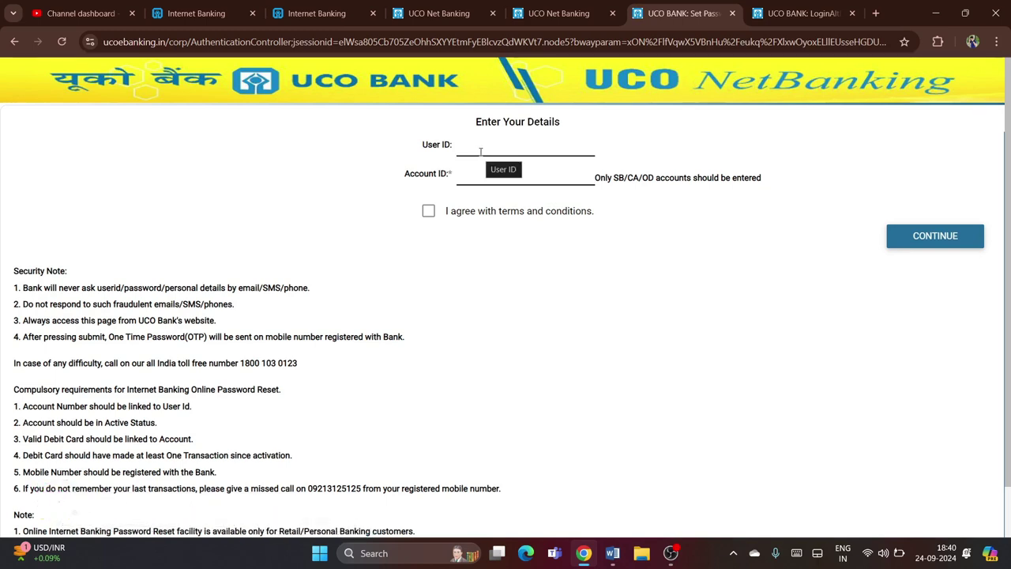
Fill the Account ID, agree to the terms and conditions, and close the Terms popup
{"action": "left_click", "coordinate": [509, 174]}
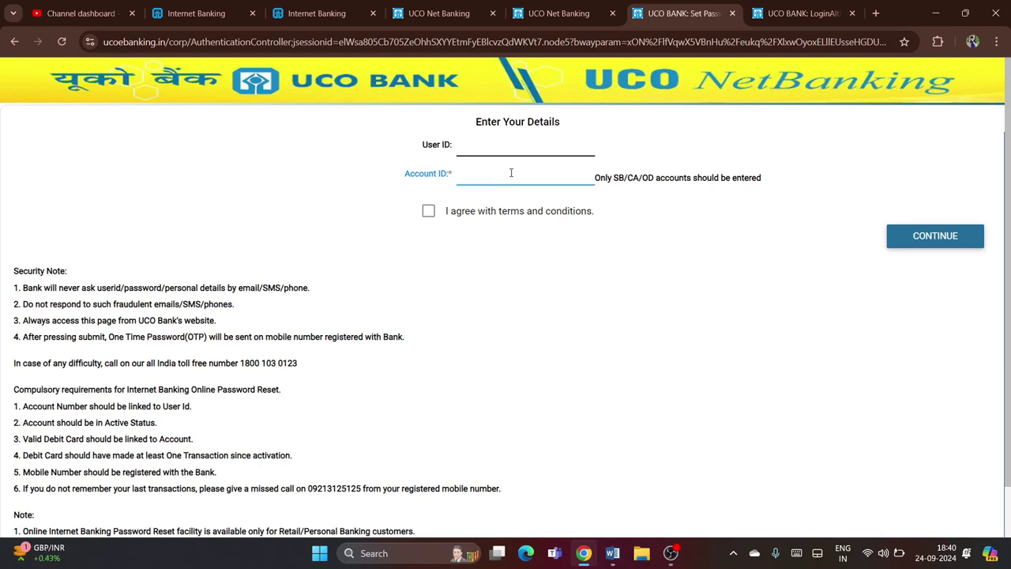
{"action": "left_click", "coordinate": [427, 213]}
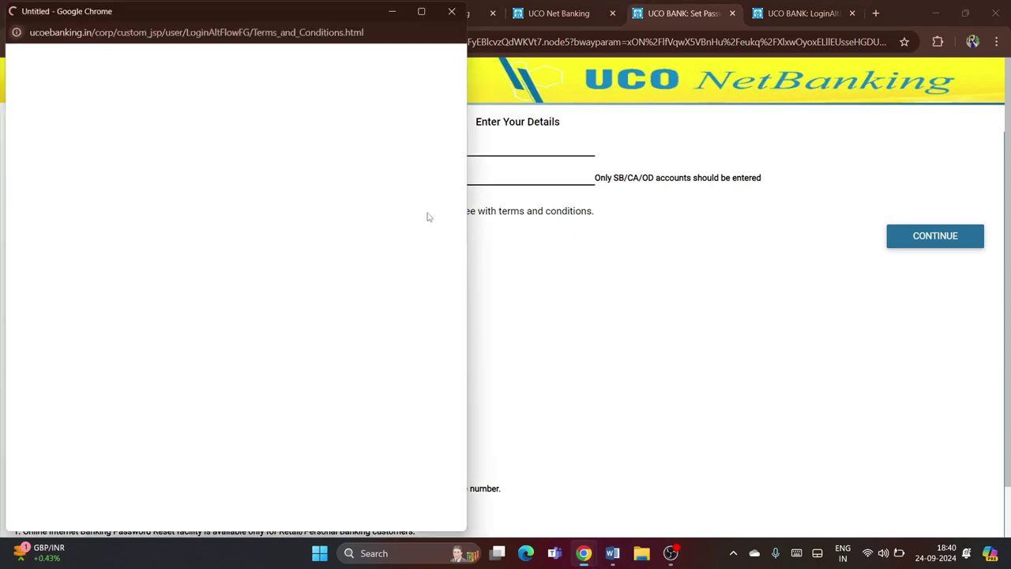
{"action": "left_click", "coordinate": [450, 11]}
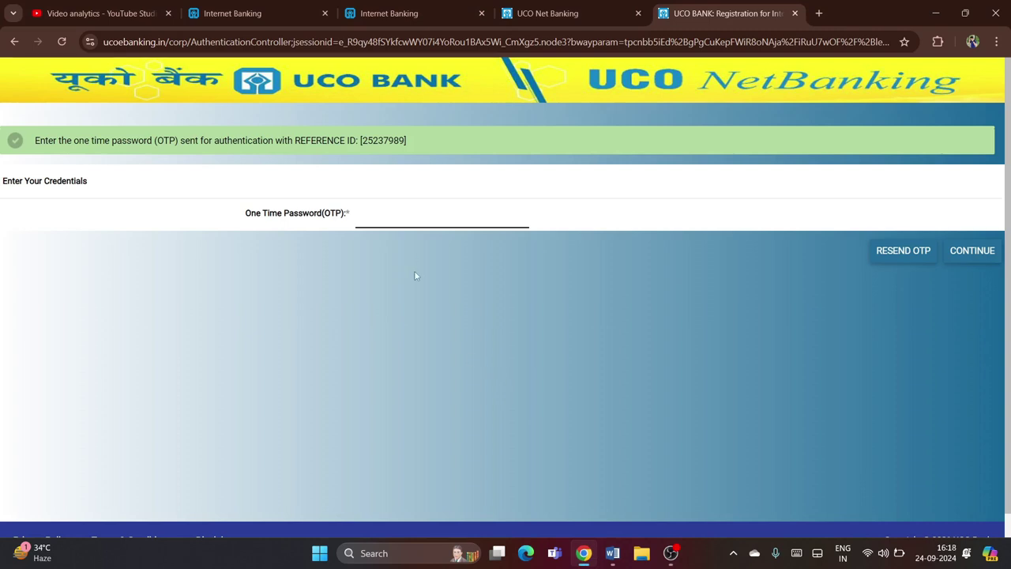
Request a fresh one-time password with RESEND OTP
{"action": "left_click", "coordinate": [400, 218]}
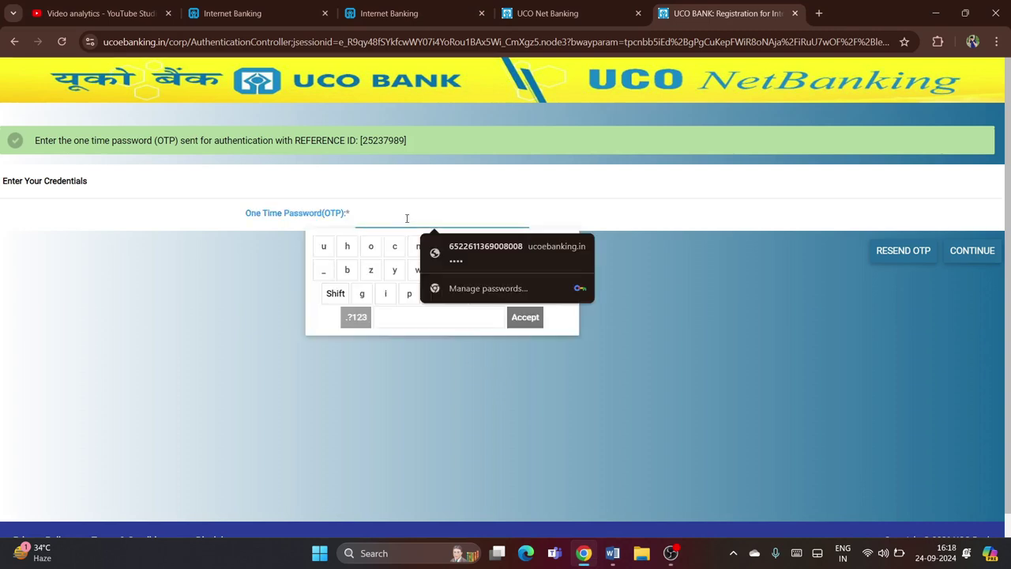
{"action": "left_click", "coordinate": [632, 246]}
{"action": "left_click", "coordinate": [904, 260]}
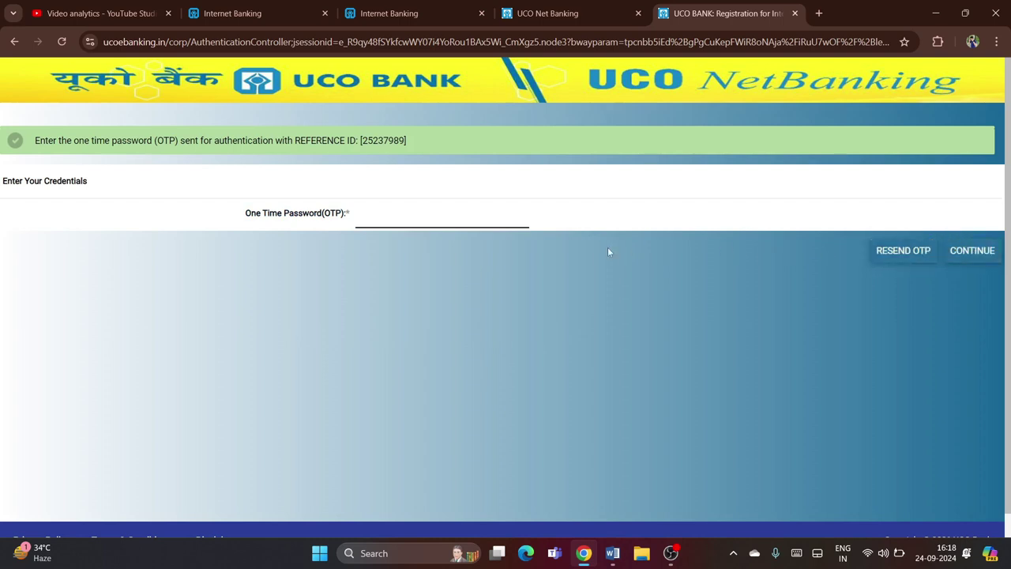
{"action": "left_click", "coordinate": [904, 250]}
Enter the new one-time password and submit it
{"action": "left_click", "coordinate": [480, 219]}
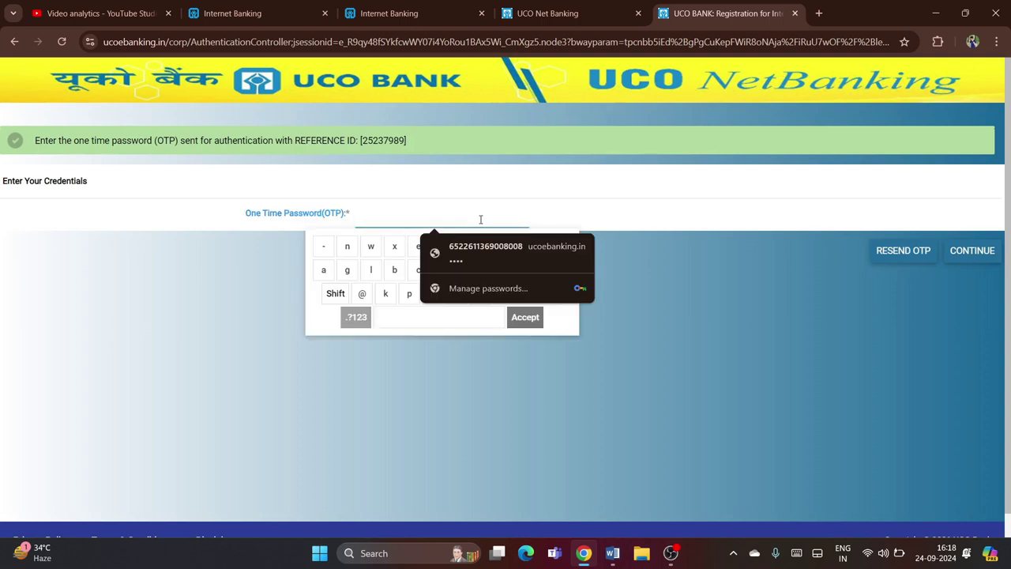
{"action": "type", "text": "••"}
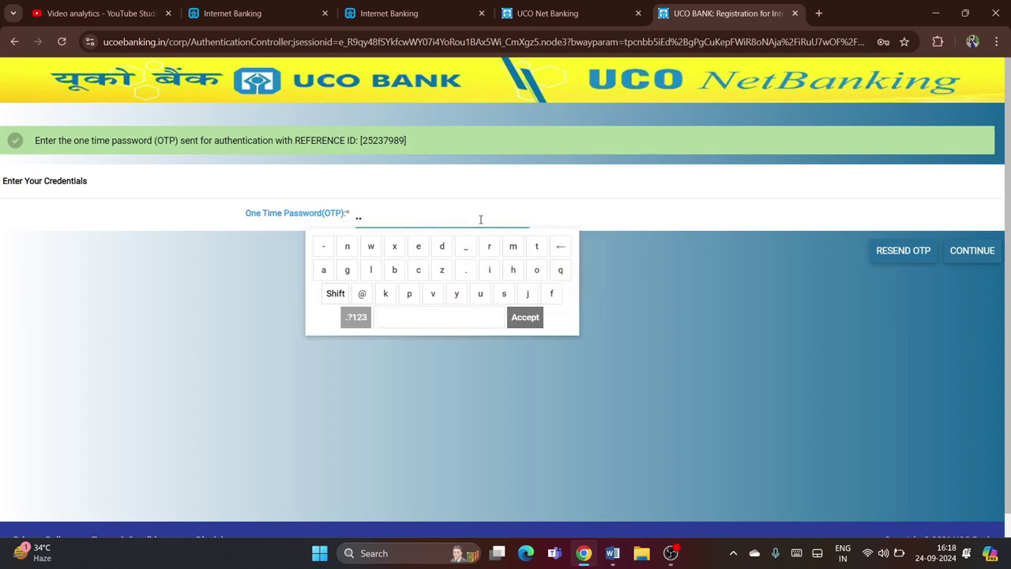
{"action": "type", "text": "••••"}
{"action": "left_click", "coordinate": [979, 250]}
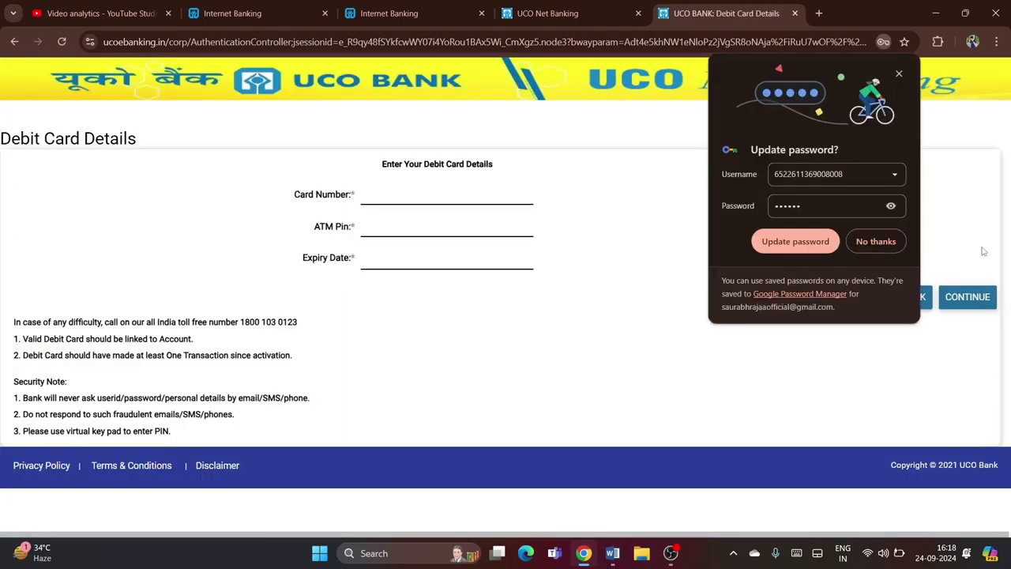
Decline the browser's saved-password update and fill in the debit card number and expiry
{"action": "left_click", "coordinate": [881, 248]}
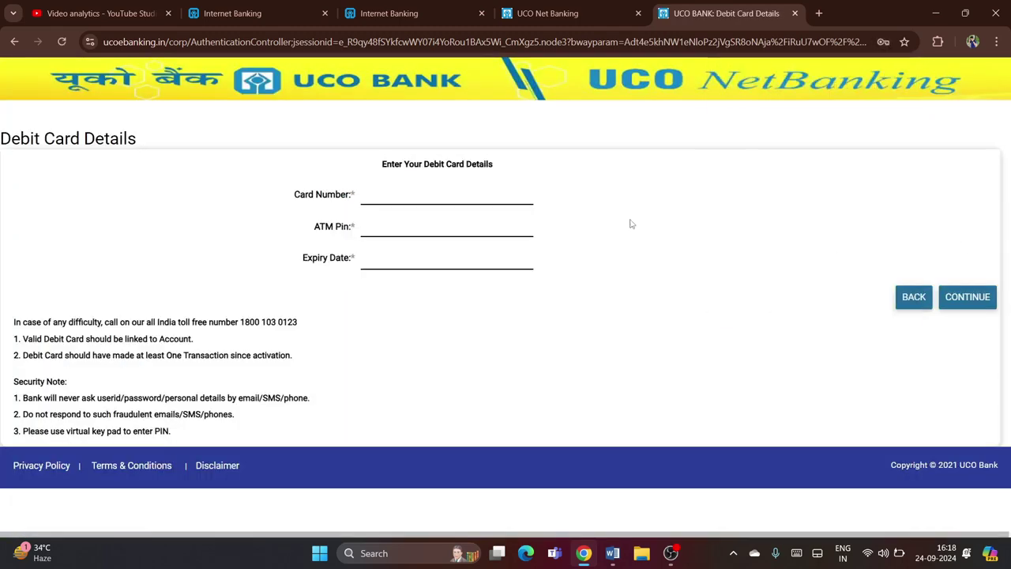
{"action": "left_click", "coordinate": [421, 194]}
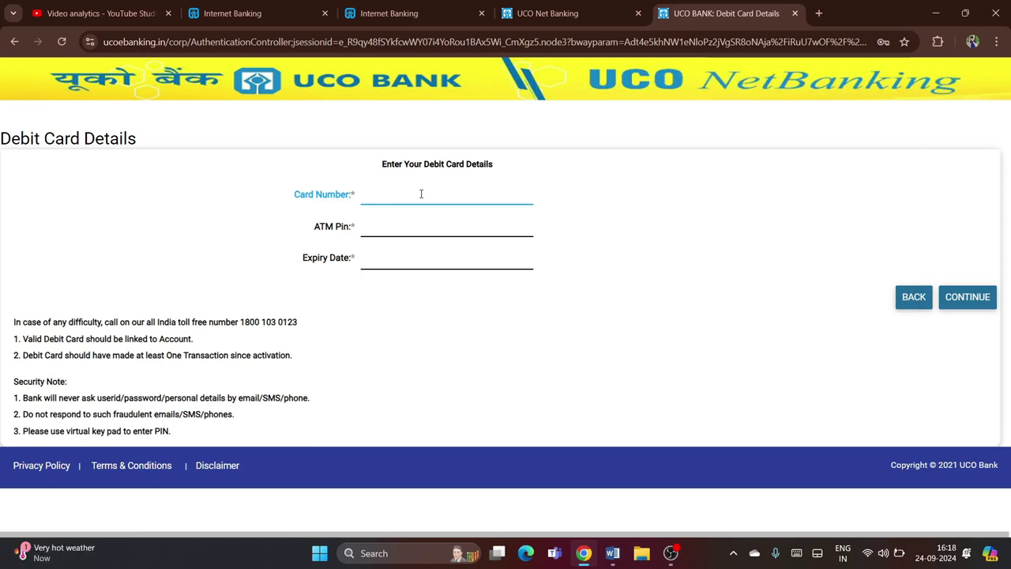
{"action": "key", "text": "Tab"}
{"action": "key", "text": "Tab"}
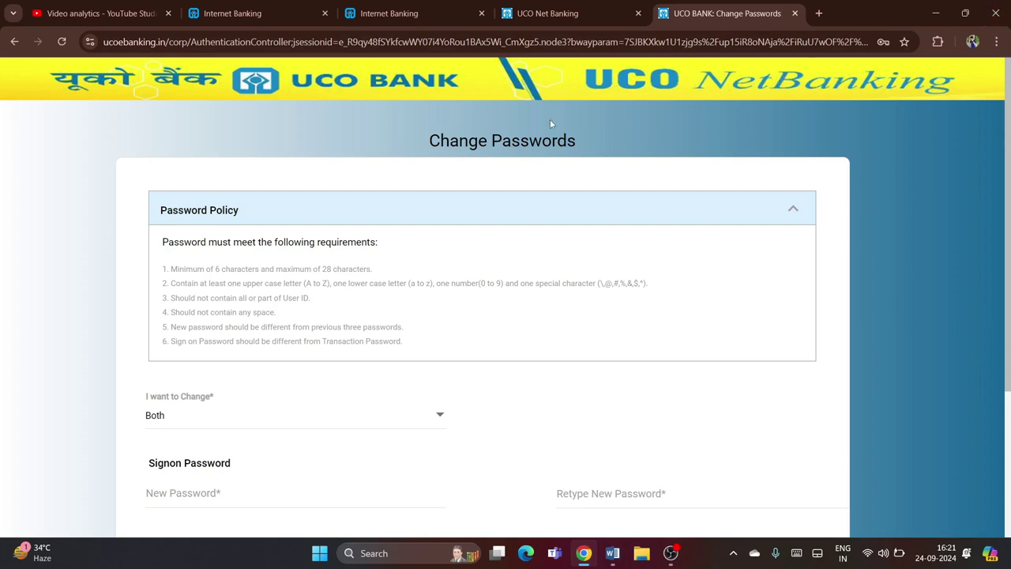
{"action": "left_click_drag", "start_coordinate": [581, 137], "coordinate": [425, 139]}
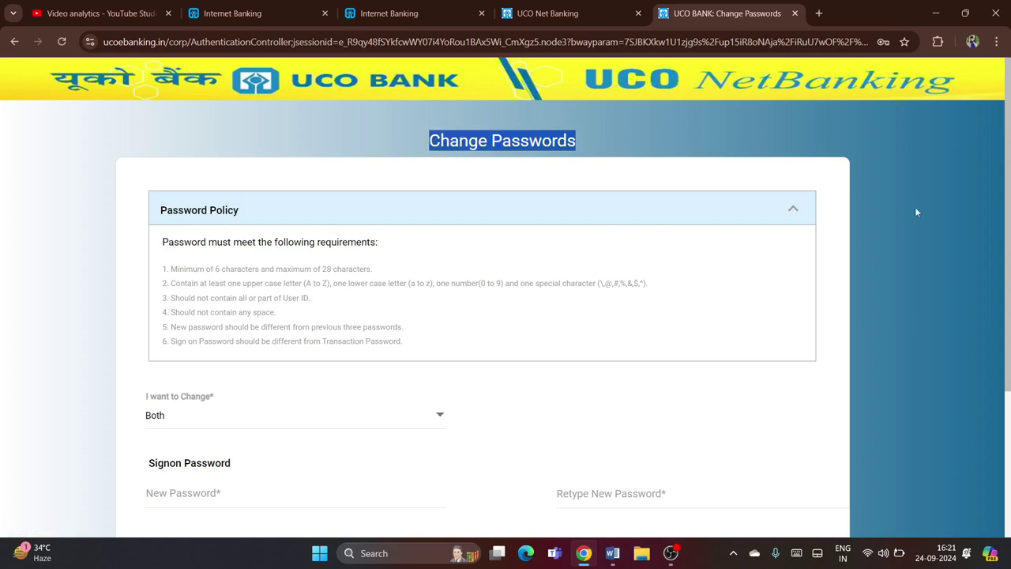
{"action": "scroll", "coordinate": [353, 193], "scroll_direction": "down", "scroll_amount": 1}
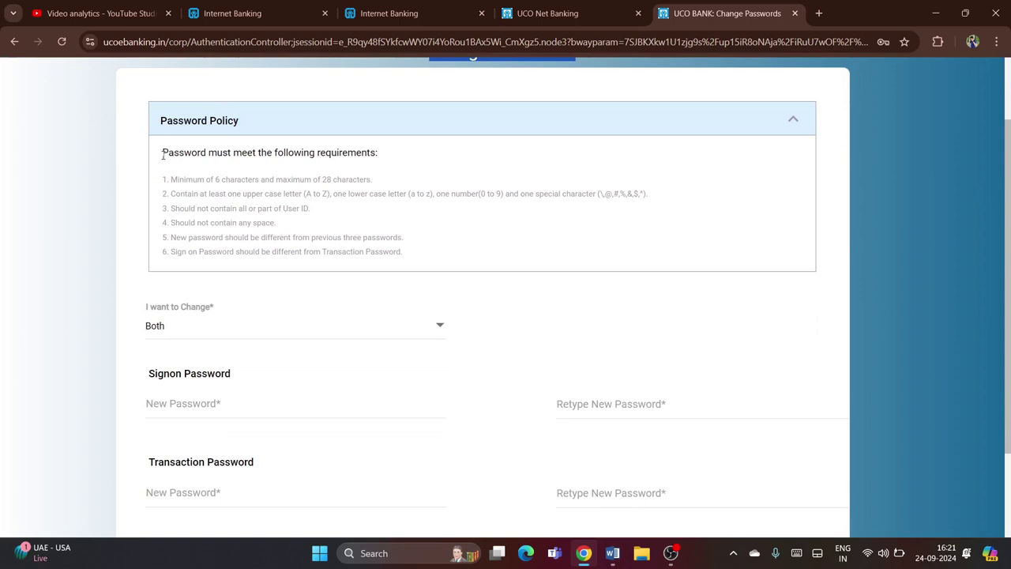
{"action": "left_click_drag", "start_coordinate": [162, 153], "coordinate": [382, 156]}
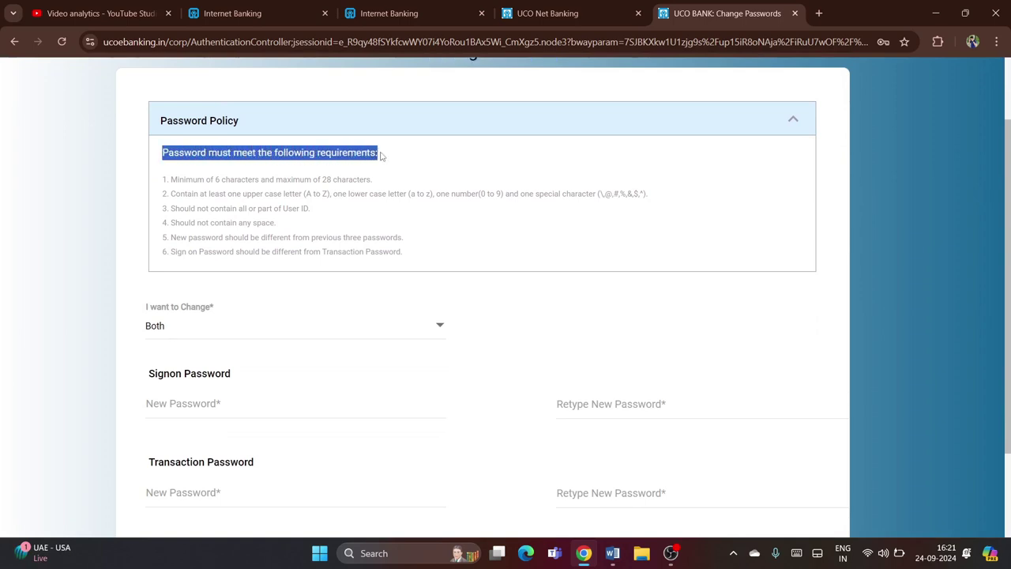
{"action": "left_click_drag", "start_coordinate": [407, 243], "coordinate": [235, 180]}
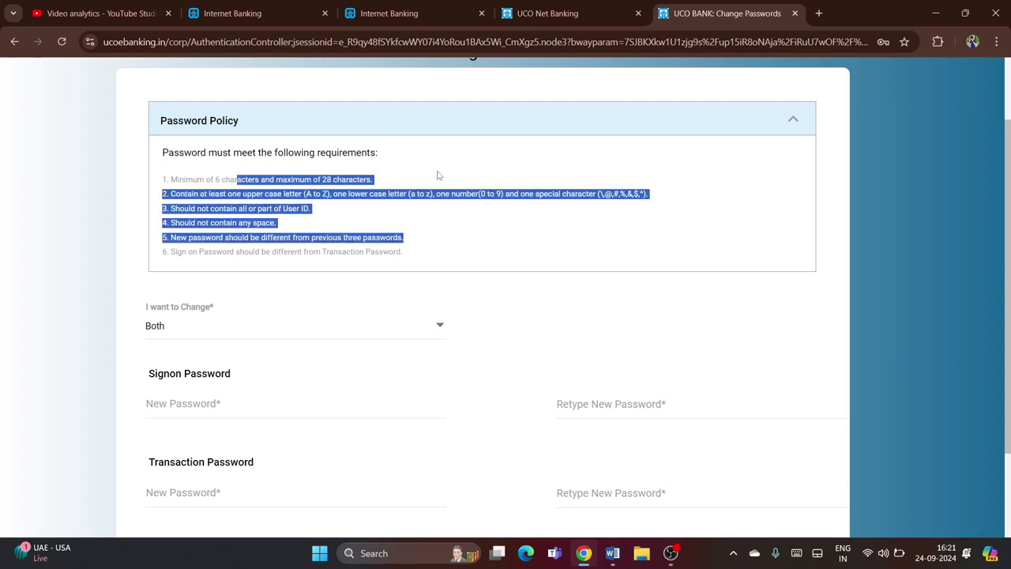
{"action": "left_click", "coordinate": [355, 175]}
{"action": "left_click_drag", "start_coordinate": [162, 179], "coordinate": [387, 182]}
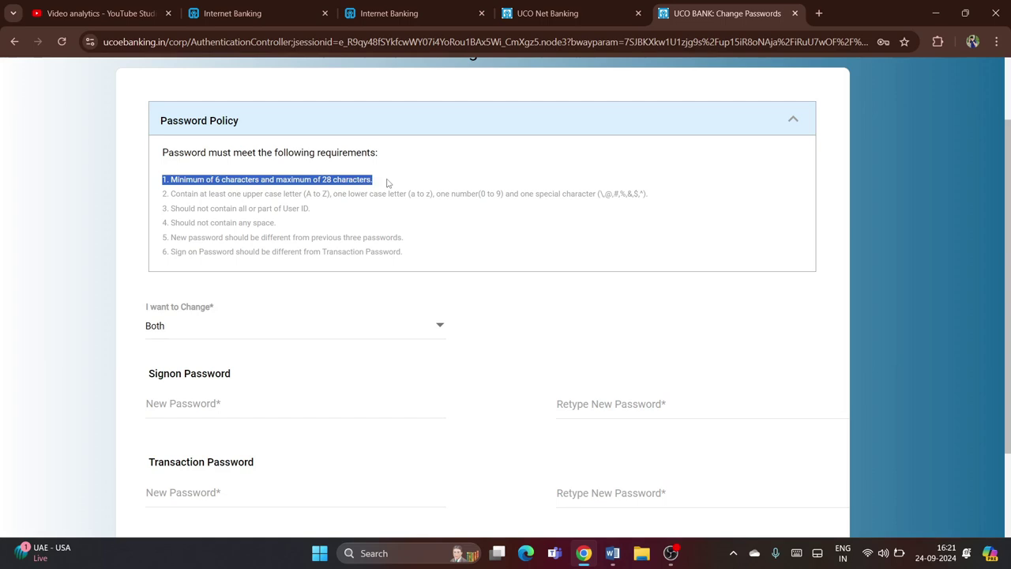
{"action": "left_click", "coordinate": [365, 207]}
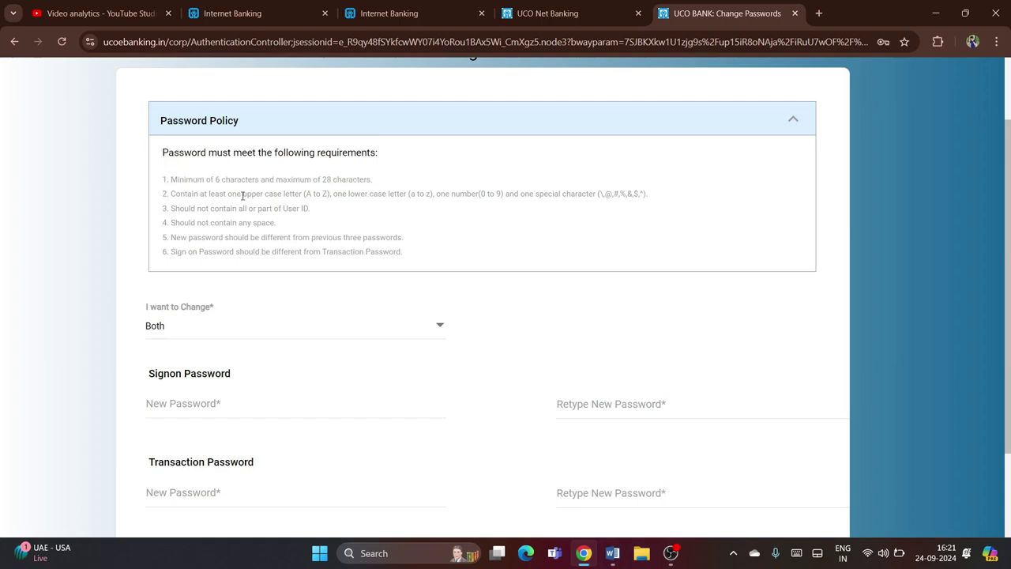
{"action": "left_click_drag", "start_coordinate": [212, 192], "coordinate": [303, 195]}
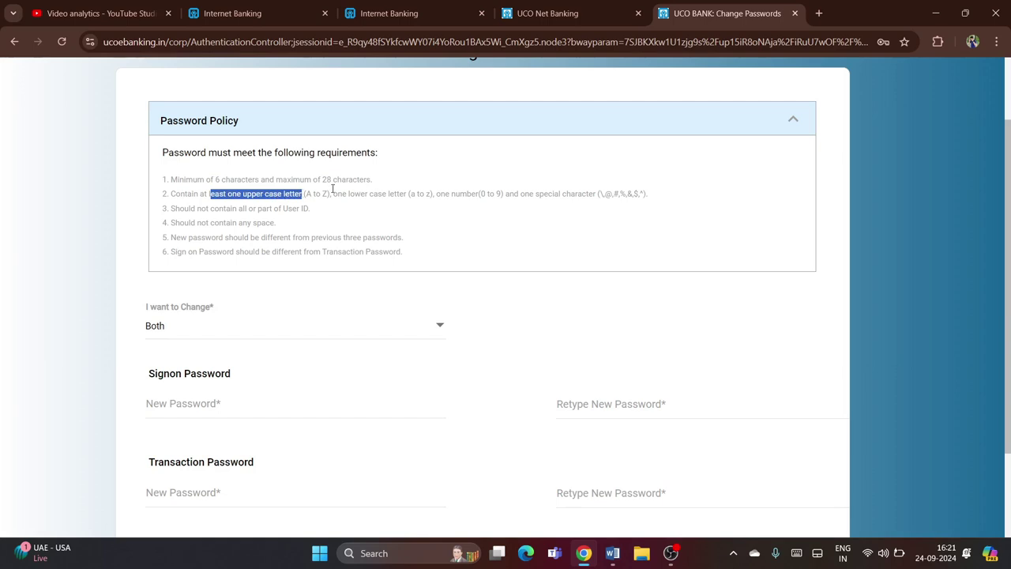
{"action": "left_click_drag", "start_coordinate": [459, 193], "coordinate": [499, 194]}
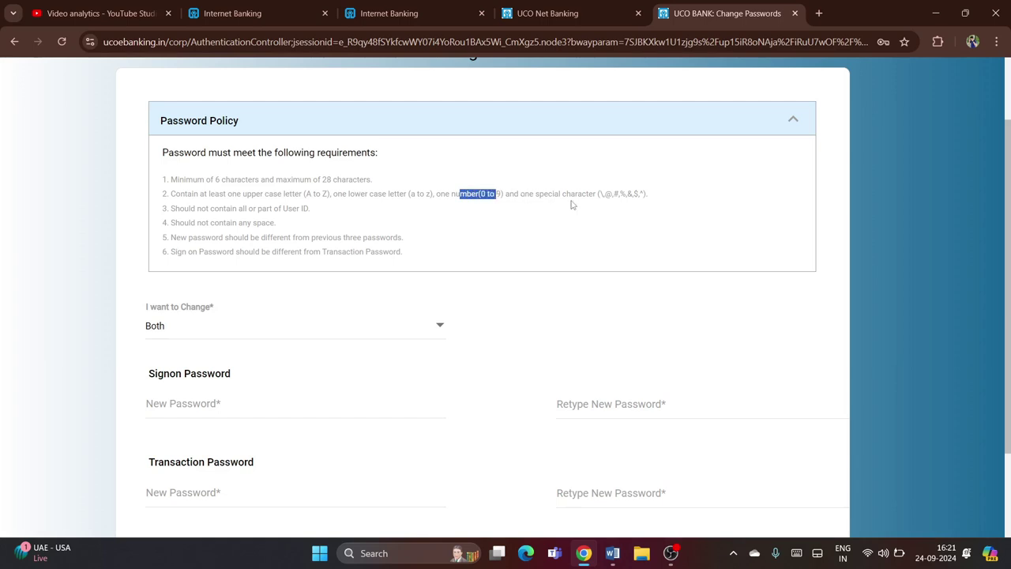
{"action": "left_click_drag", "start_coordinate": [597, 194], "coordinate": [649, 194]}
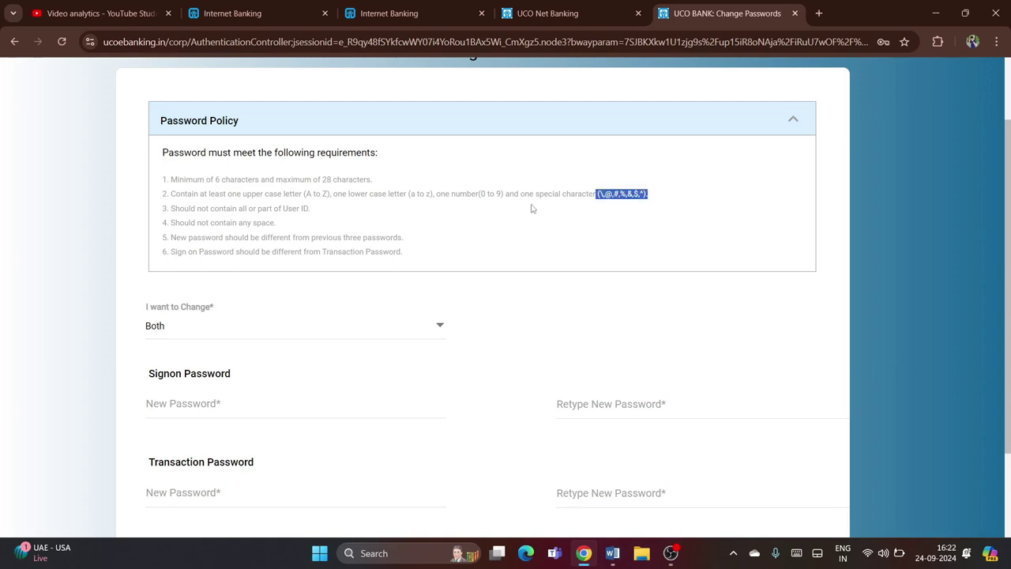
{"action": "left_click", "coordinate": [466, 208]}
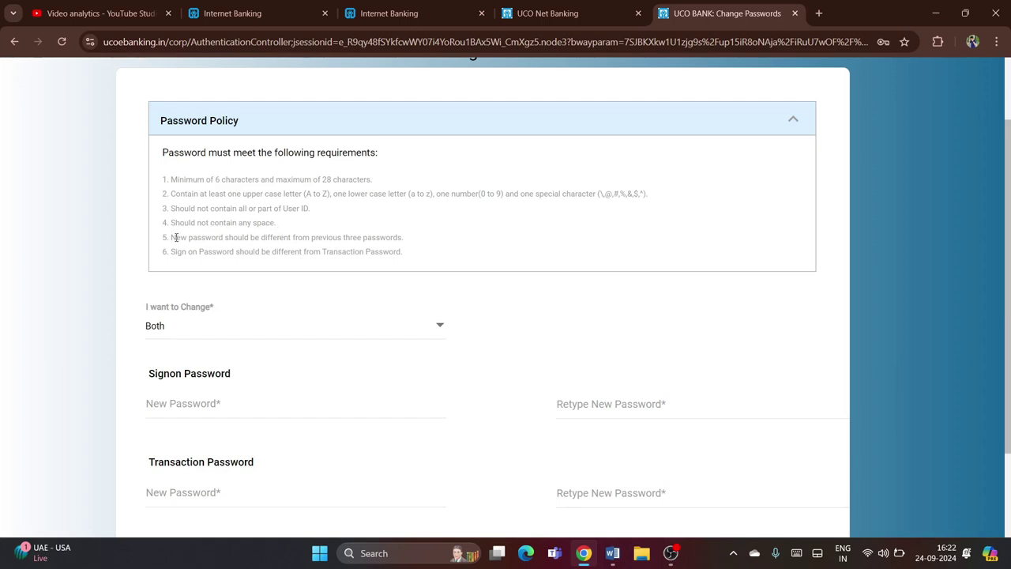
{"action": "left_click_drag", "start_coordinate": [175, 237], "coordinate": [329, 234]}
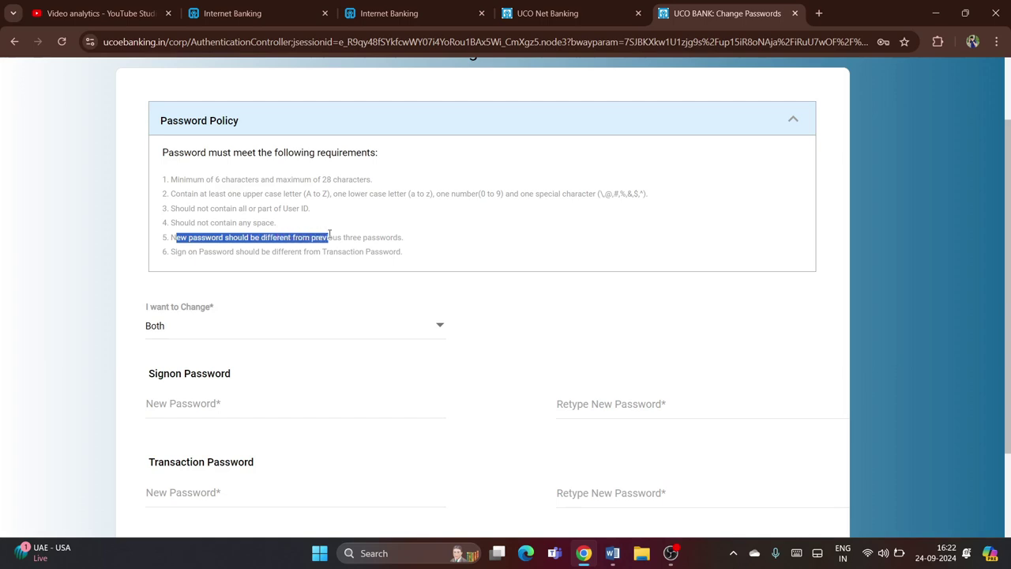
{"action": "left_click", "coordinate": [245, 262]}
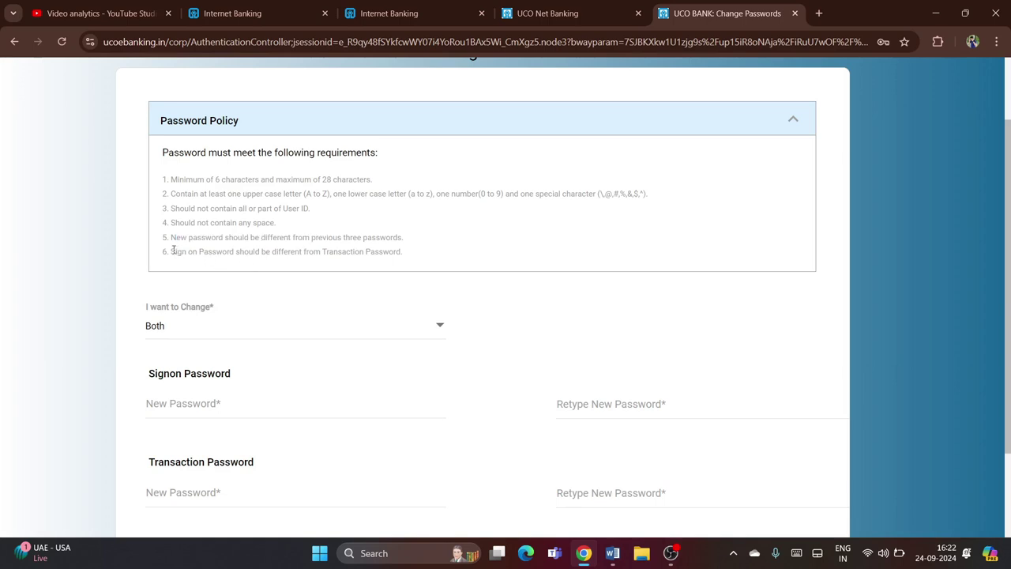
{"action": "left_click_drag", "start_coordinate": [171, 252], "coordinate": [419, 255]}
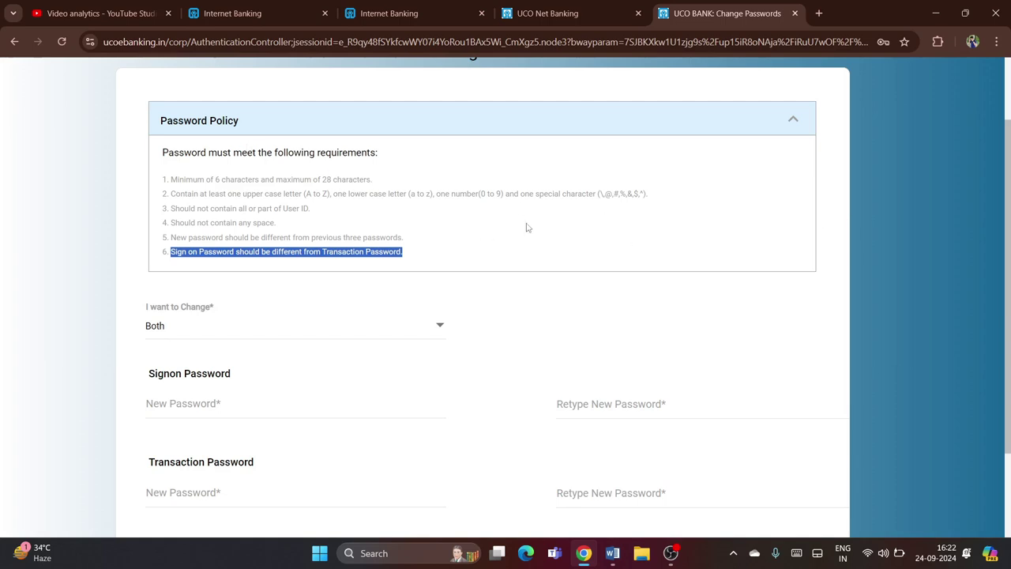
{"action": "scroll", "coordinate": [1009, 294], "scroll_direction": "down", "scroll_amount": 2}
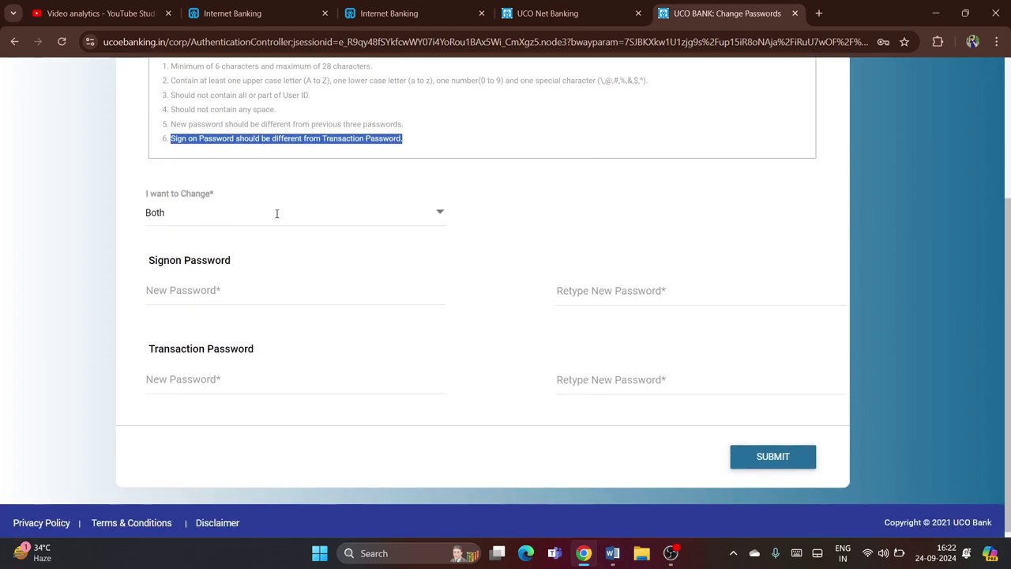
{"action": "left_click_drag", "start_coordinate": [151, 203], "coordinate": [221, 199]}
{"action": "left_click", "coordinate": [234, 211]}
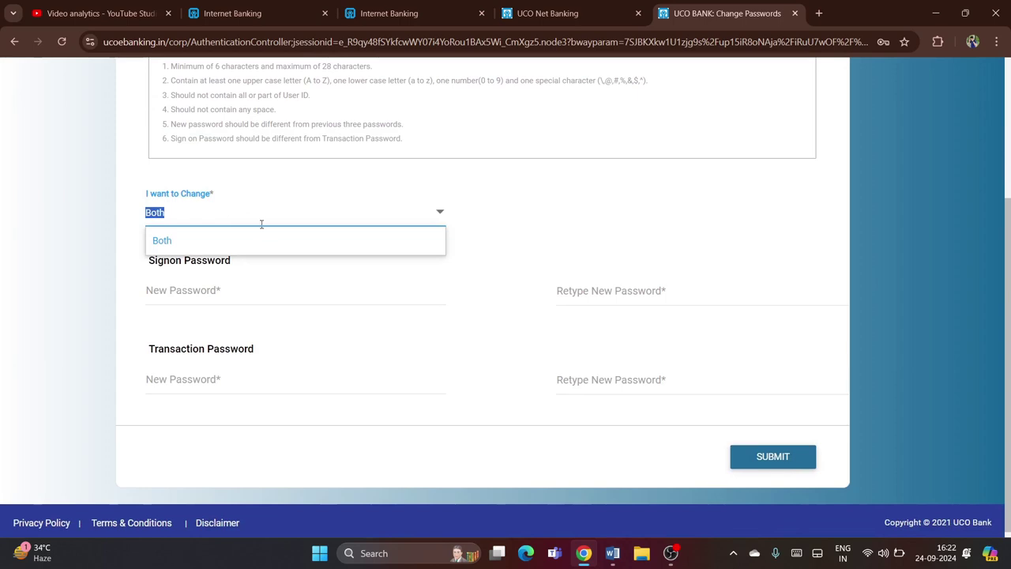
{"action": "left_click", "coordinate": [439, 215]}
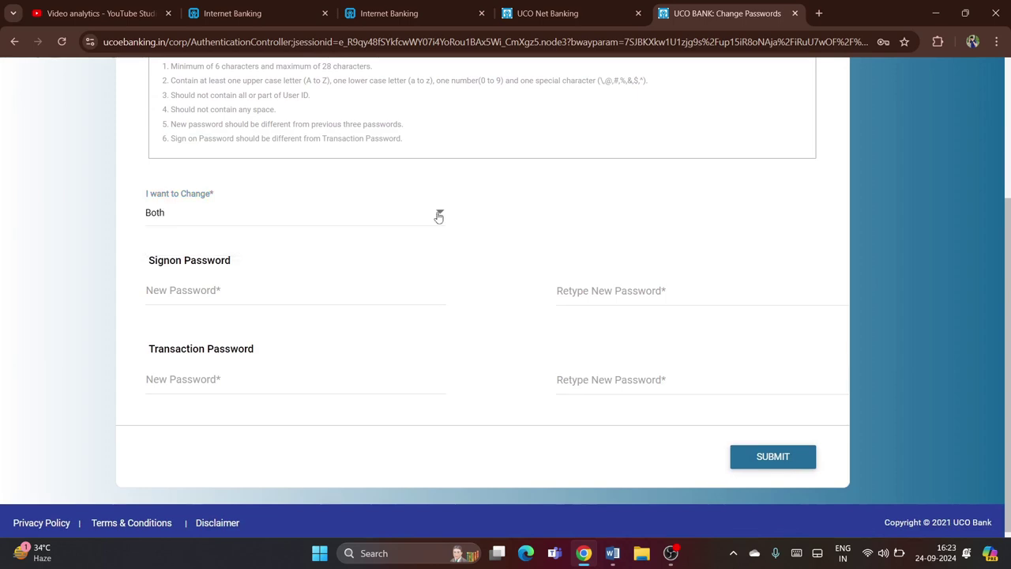
{"action": "left_click", "coordinate": [439, 215]}
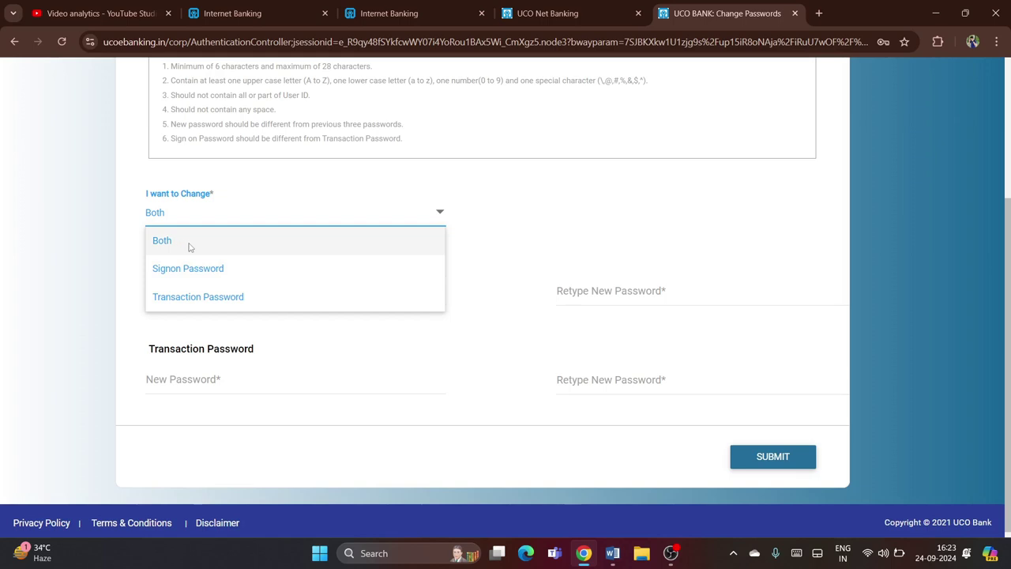
{"action": "left_click", "coordinate": [242, 296]}
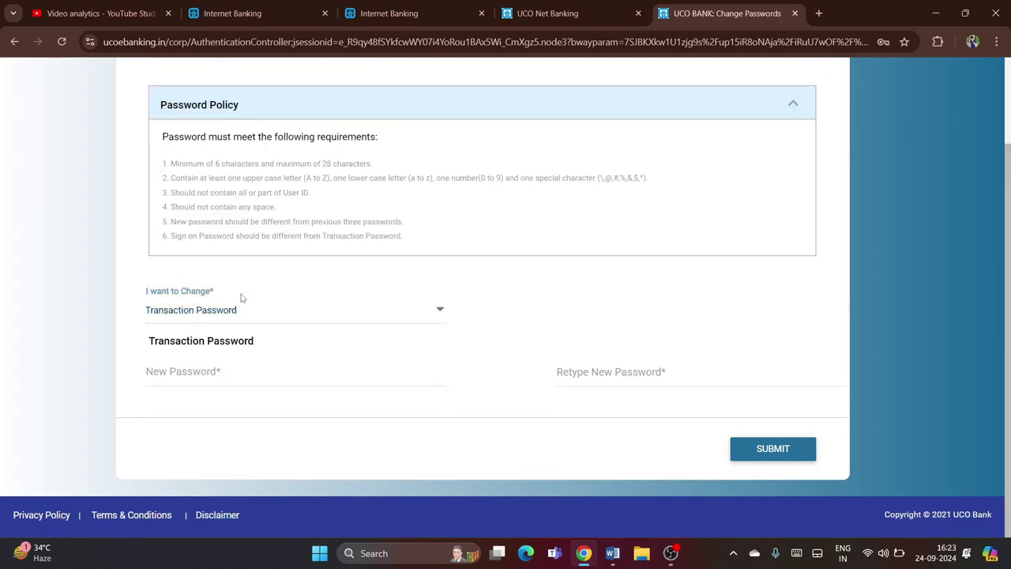
{"action": "left_click", "coordinate": [435, 312]}
{"action": "left_click", "coordinate": [441, 311]}
{"action": "left_click", "coordinate": [441, 312]}
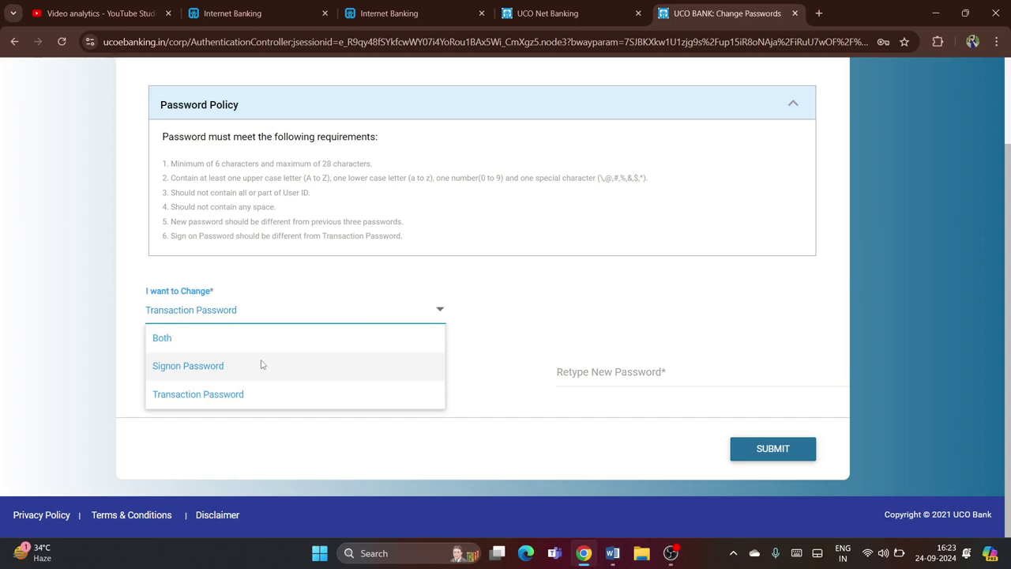
{"action": "left_click", "coordinate": [185, 346]}
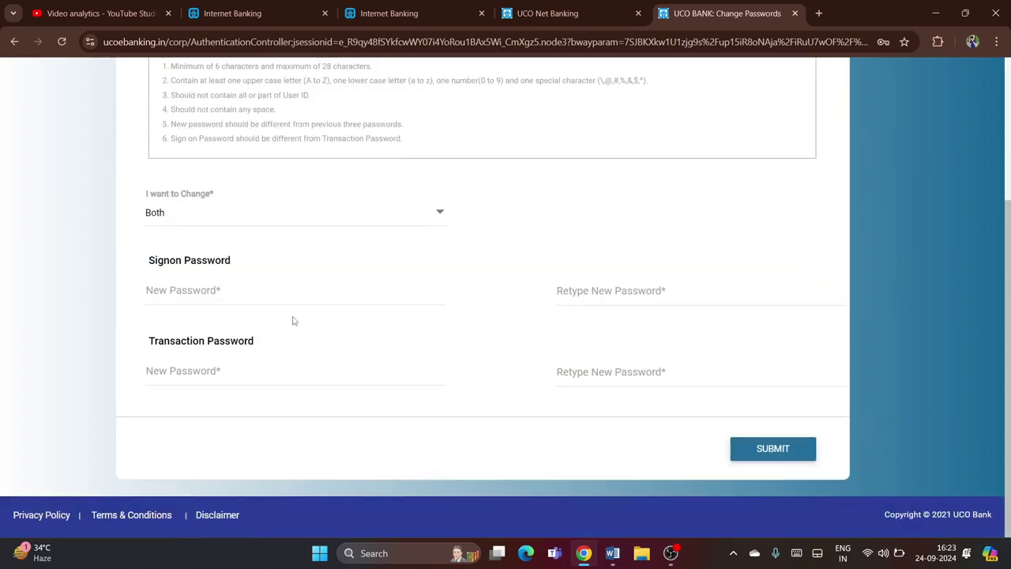
Enter a new sign-on password that the meter rates Strong
{"action": "left_click", "coordinate": [231, 289]}
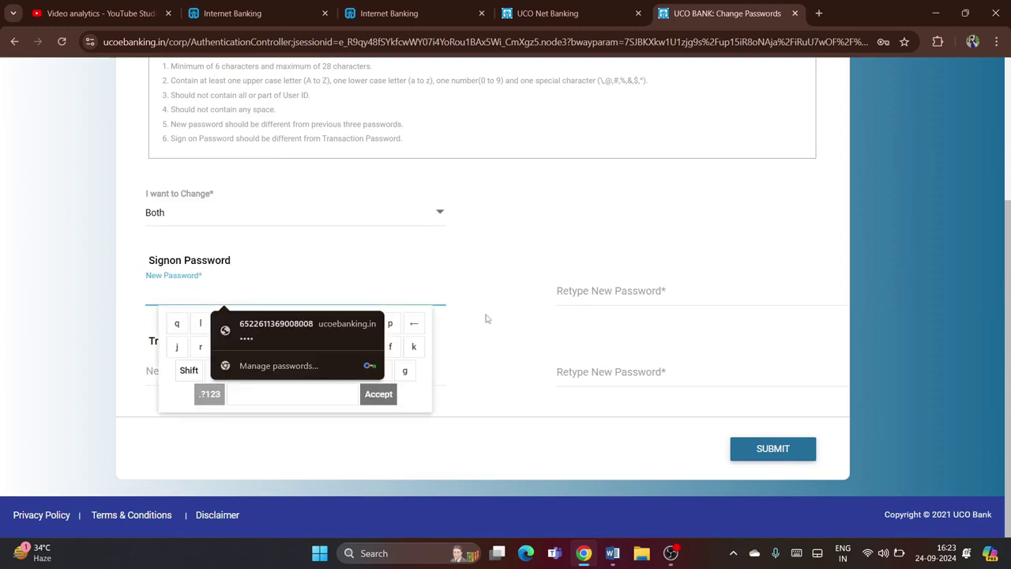
{"action": "left_click", "coordinate": [294, 276]}
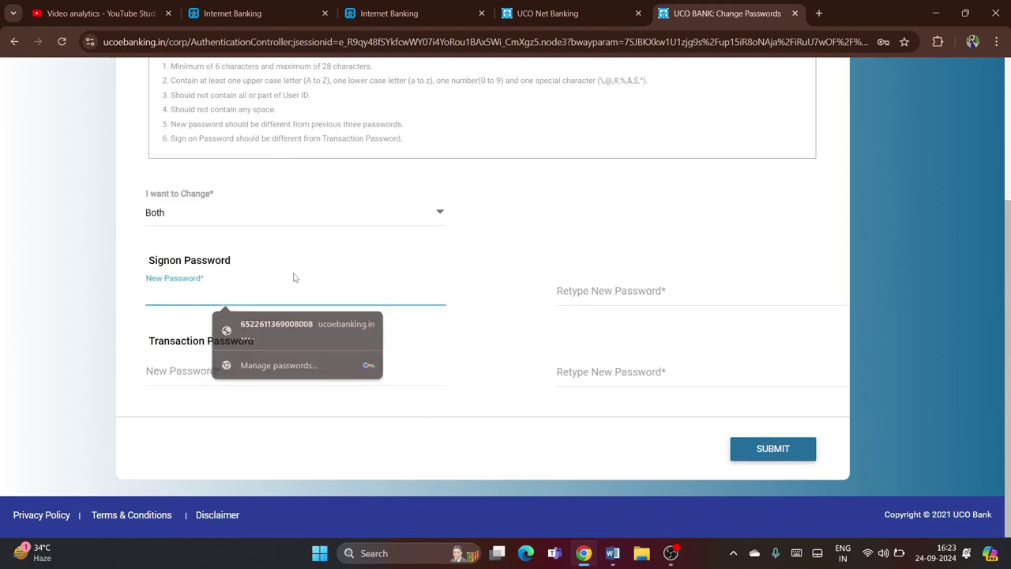
{"action": "left_click", "coordinate": [259, 297]}
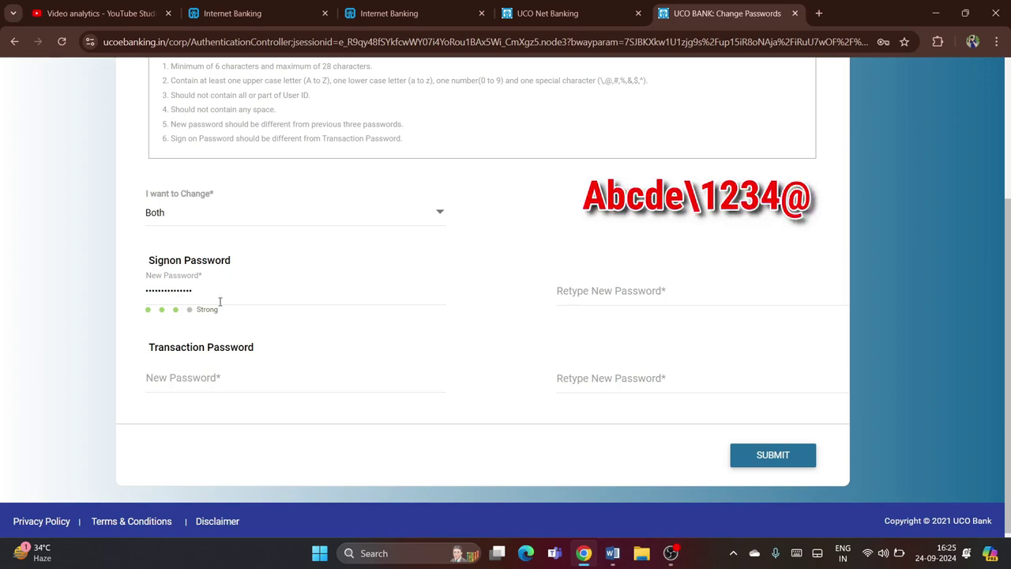
{"action": "left_click_drag", "start_coordinate": [223, 311], "coordinate": [197, 313]}
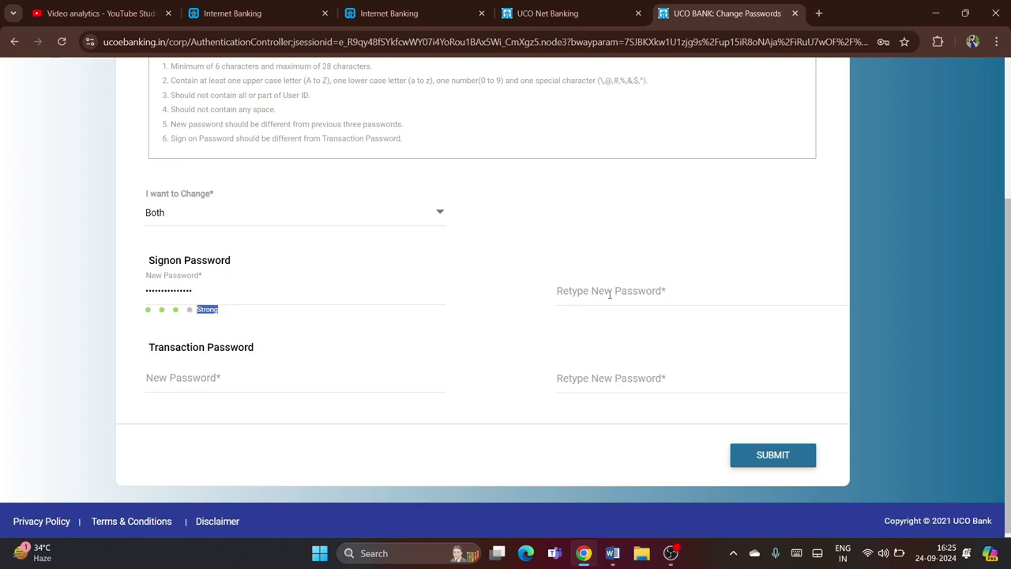
Fill Retype New Password with the same sign-on password
{"action": "left_click", "coordinate": [676, 287]}
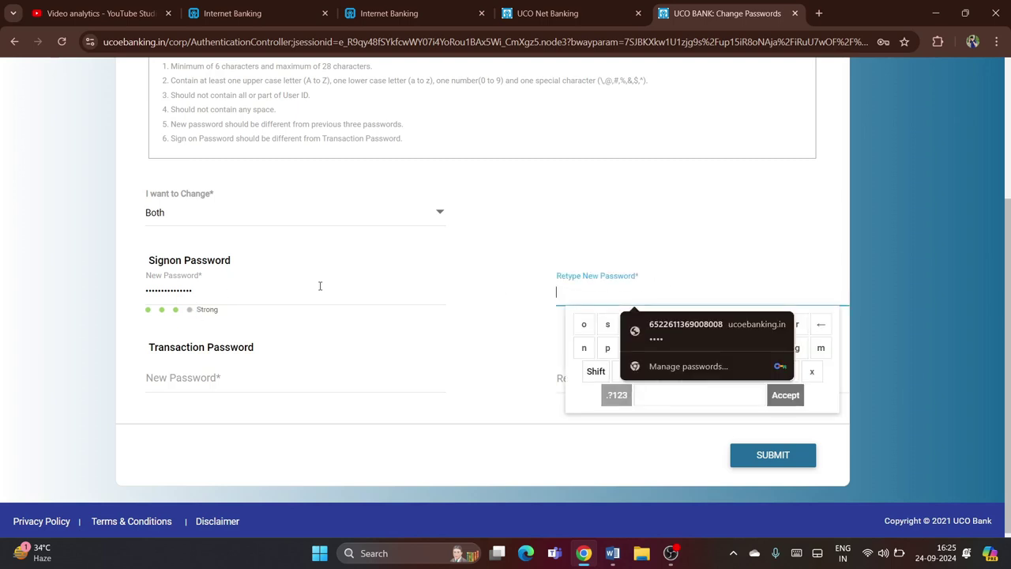
{"action": "left_click", "coordinate": [241, 292]}
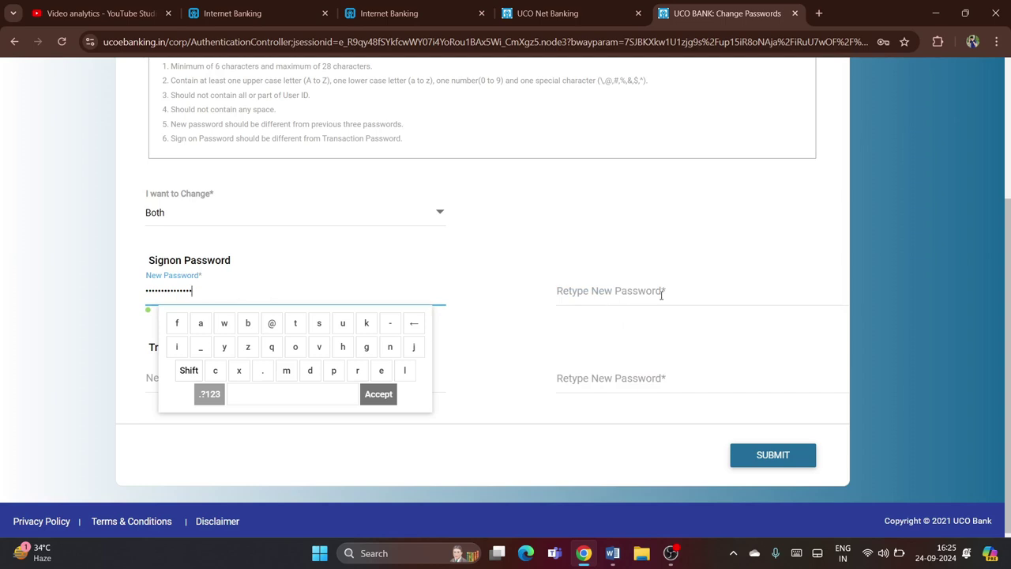
{"action": "left_click", "coordinate": [686, 295]}
{"action": "left_click", "coordinate": [654, 323]}
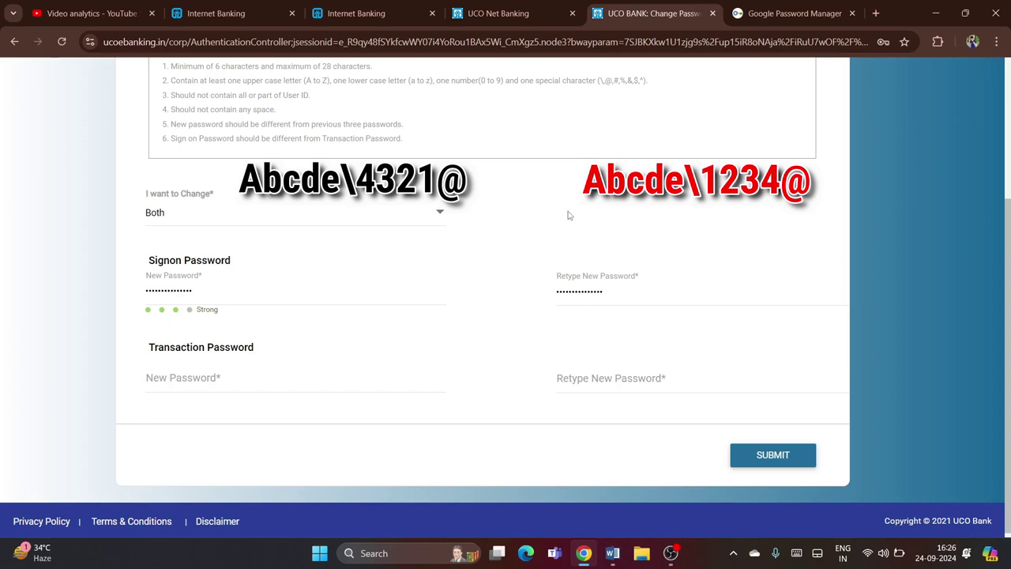
{"action": "left_click", "coordinate": [221, 387]}
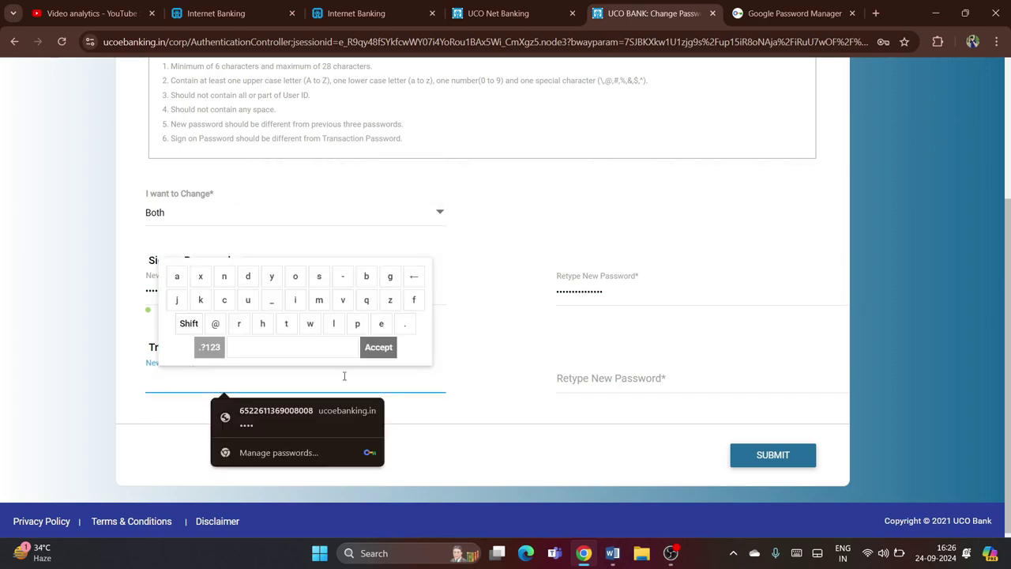
{"action": "key", "text": "Escape"}
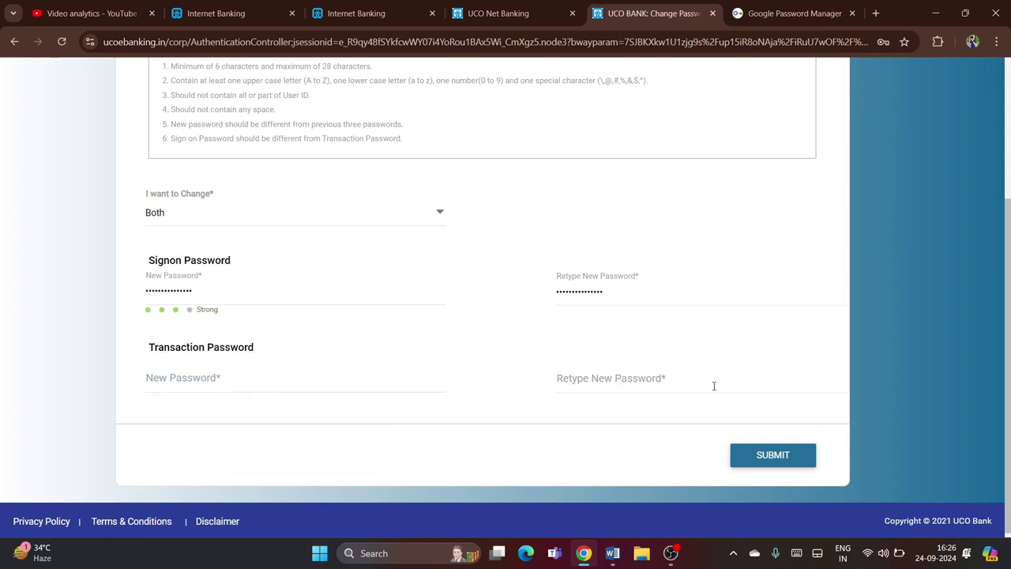